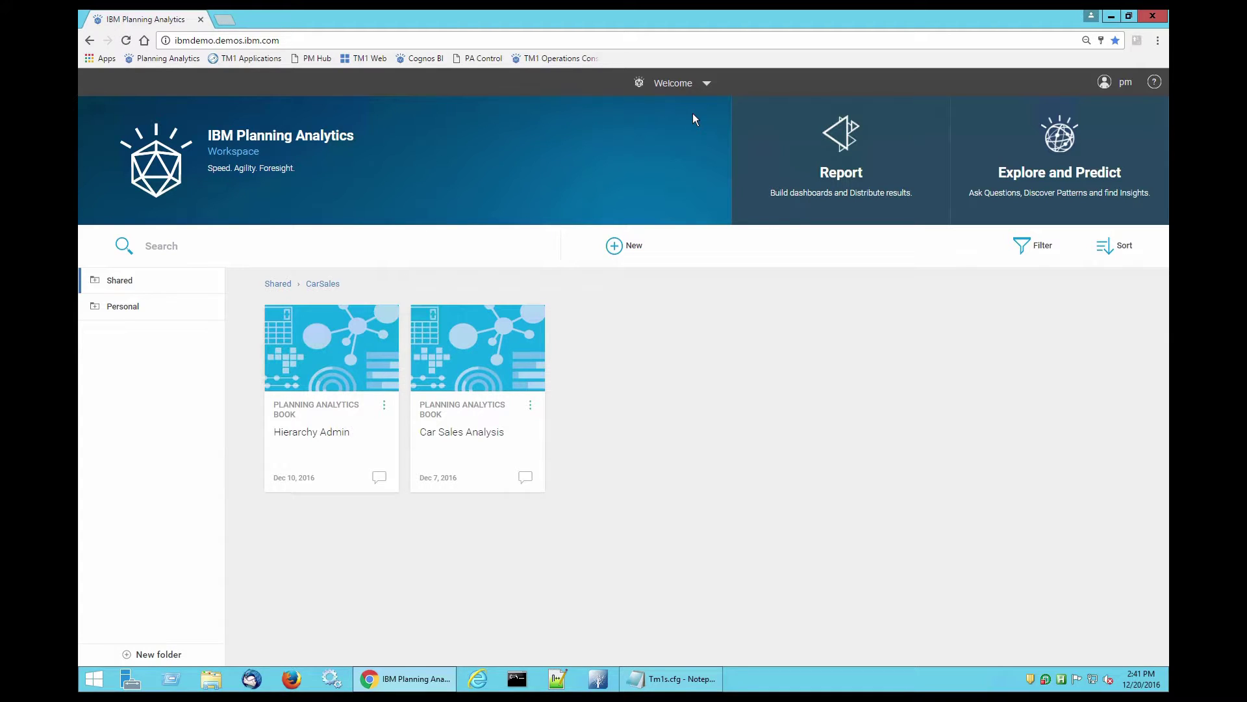
# Step: Open the Car Sales Analysis book and expand CarSales > Cubes > Sales > Dimensions to Sandboxes
pyautogui.click(455, 413)
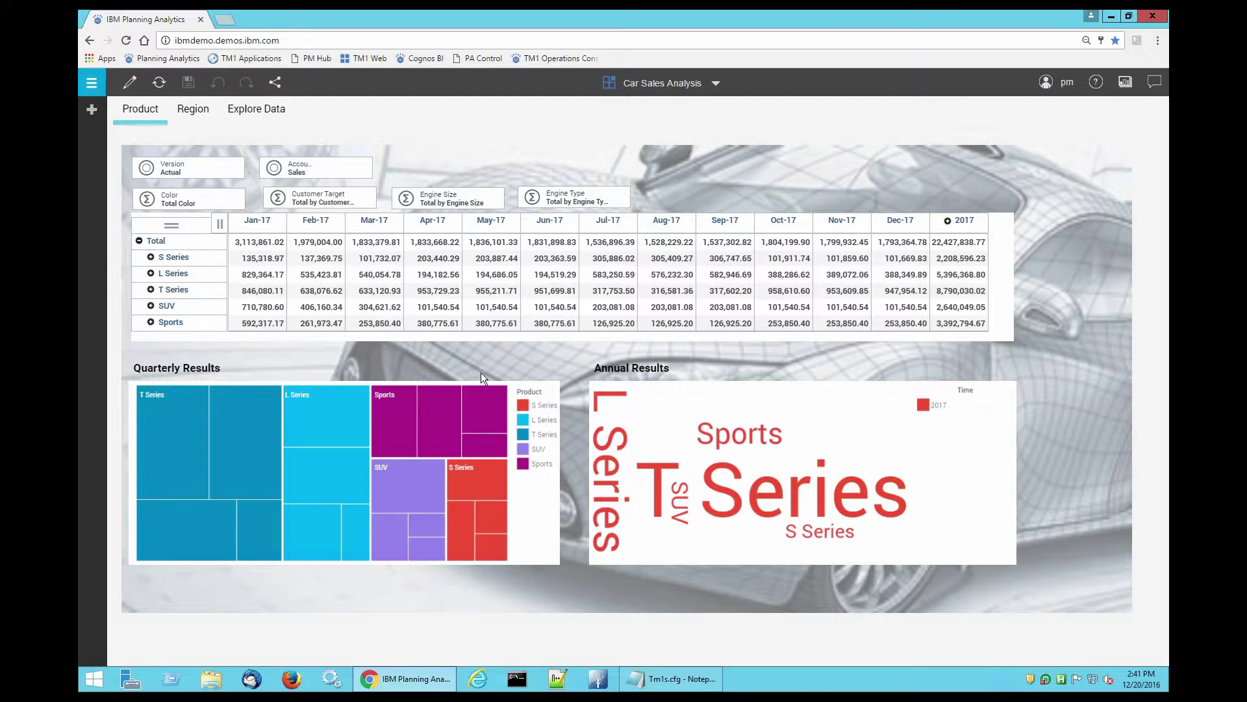
pyautogui.click(96, 114)
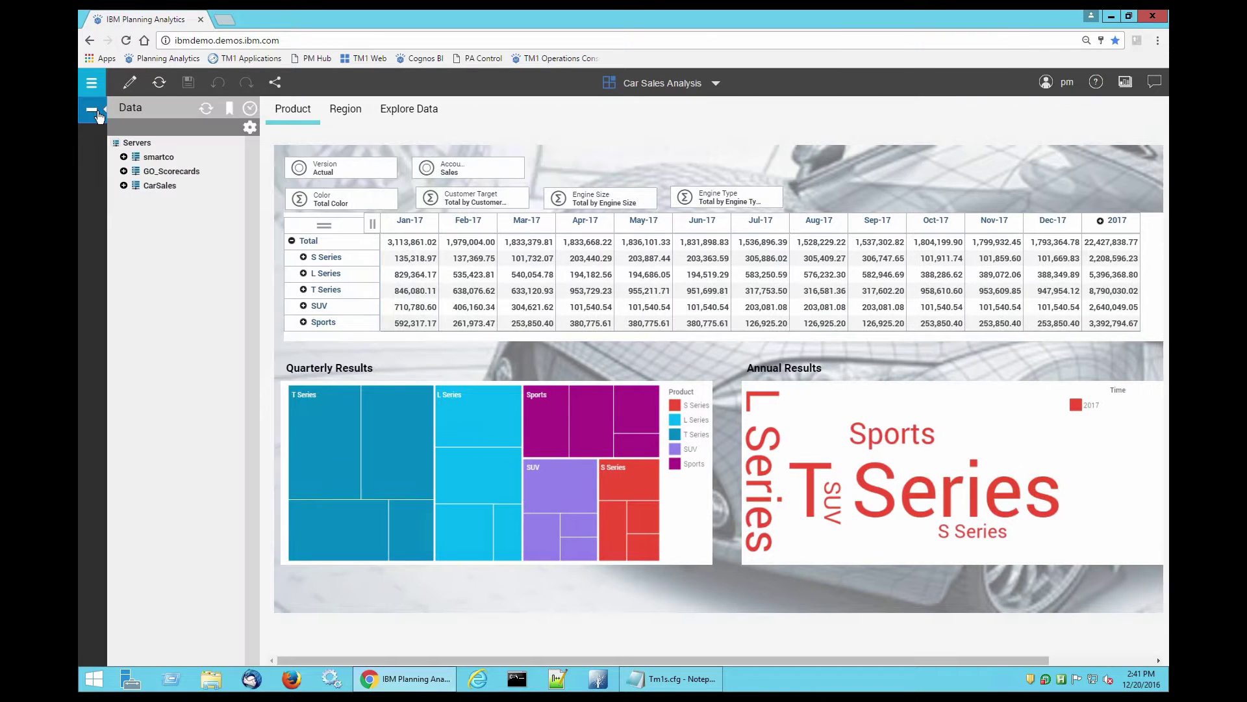
pyautogui.click(124, 185)
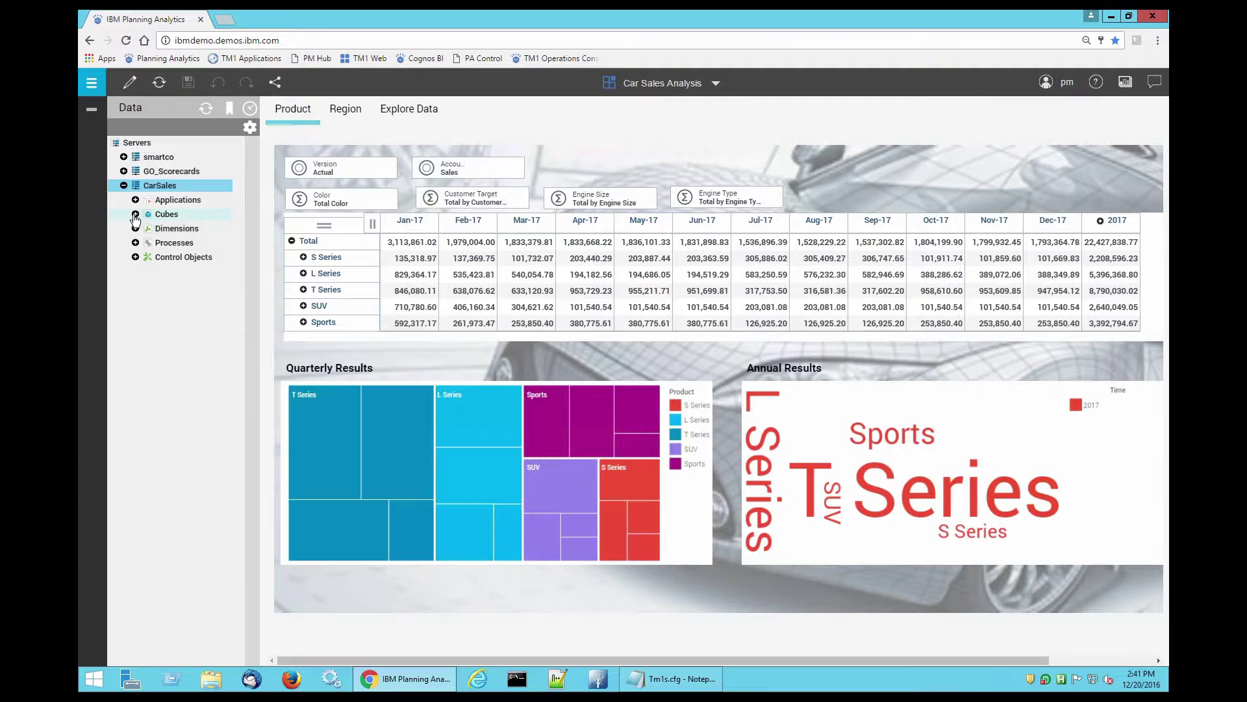
pyautogui.click(135, 213)
pyautogui.click(149, 228)
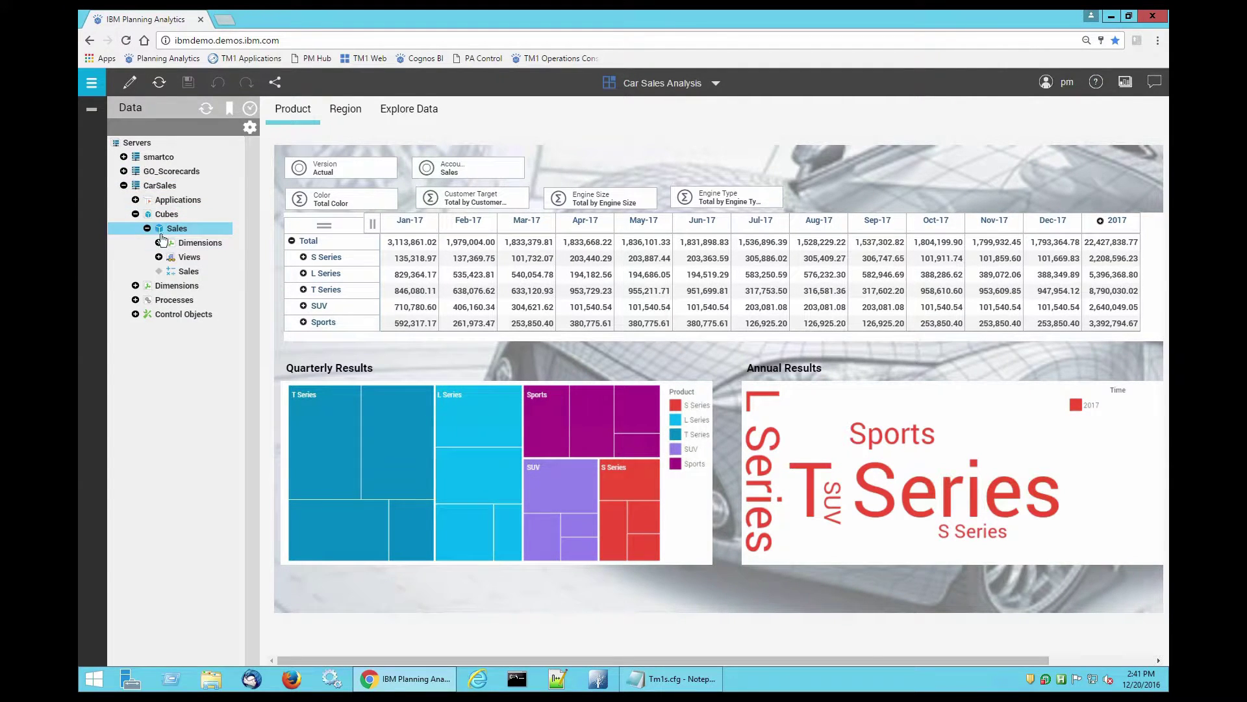
pyautogui.click(157, 244)
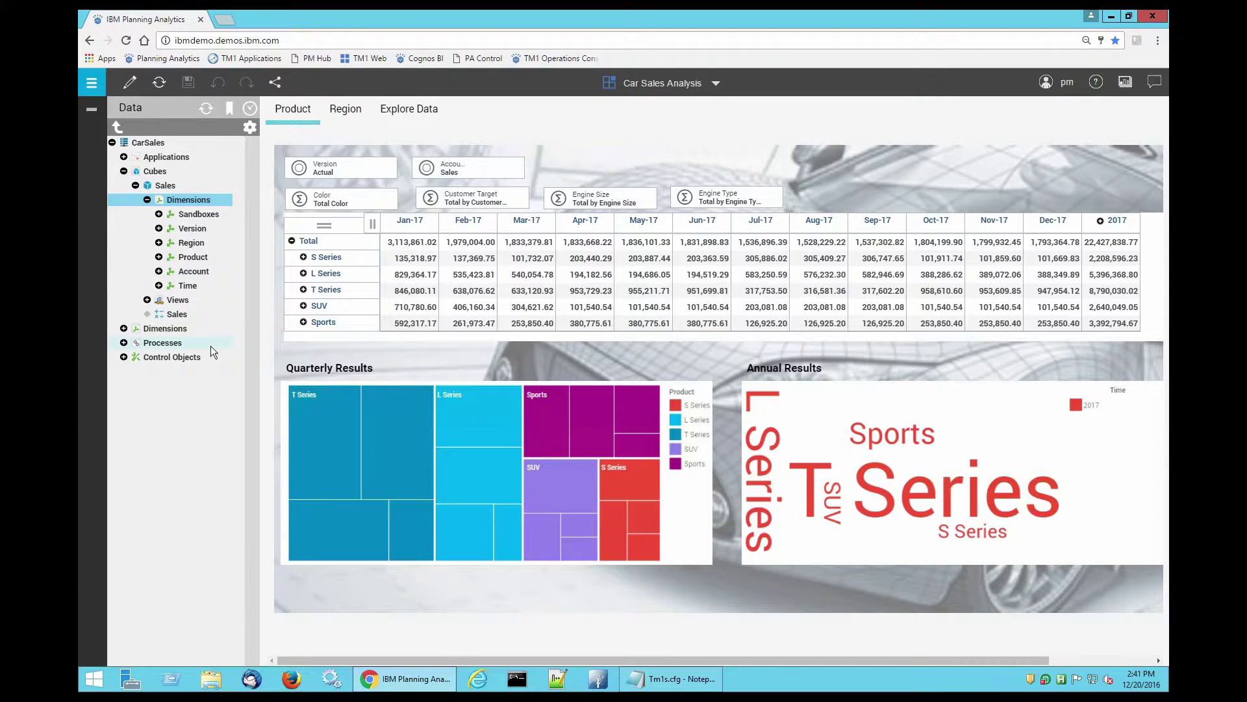
pyautogui.click(180, 217)
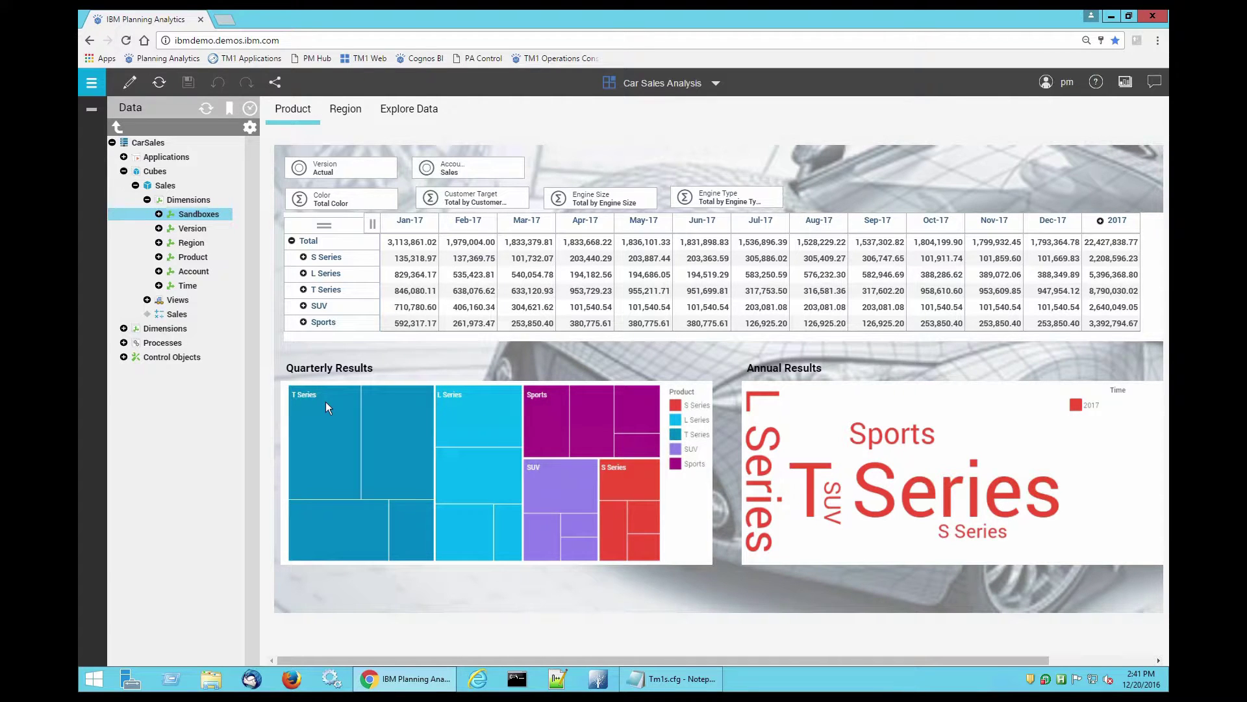
# Step: In edit mode, add a new Freeform sheet to the book
pyautogui.click(130, 83)
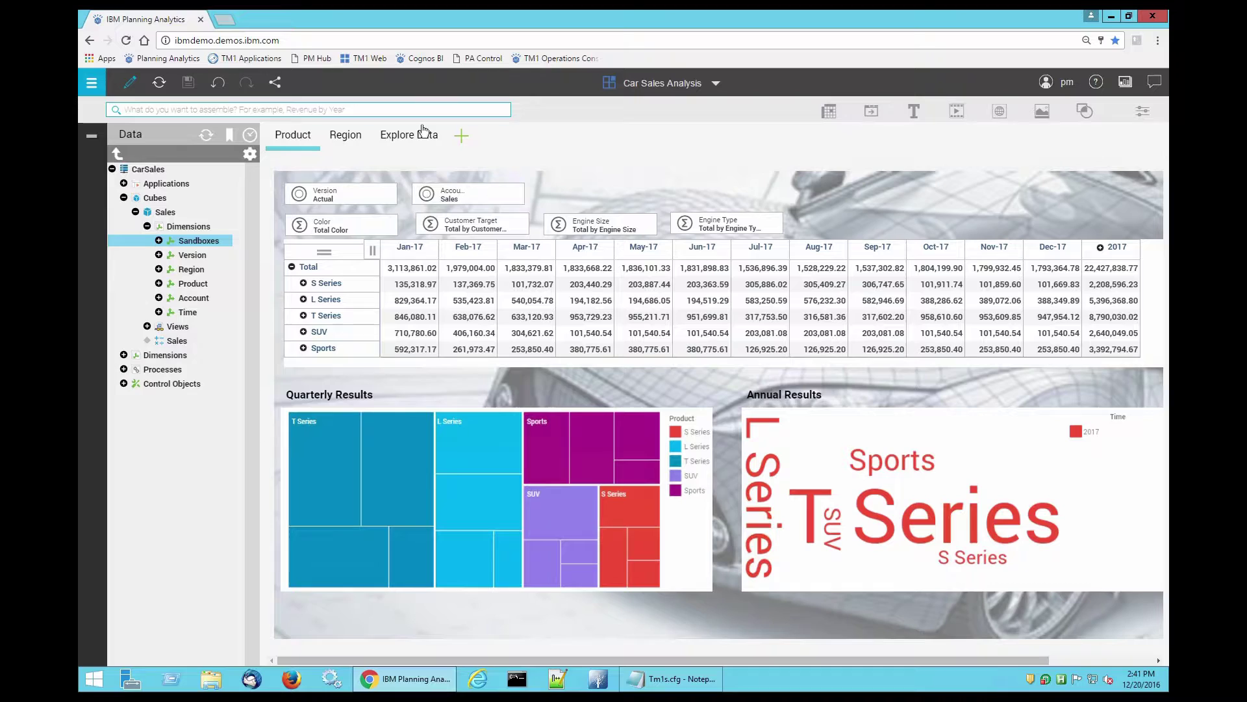
pyautogui.click(459, 139)
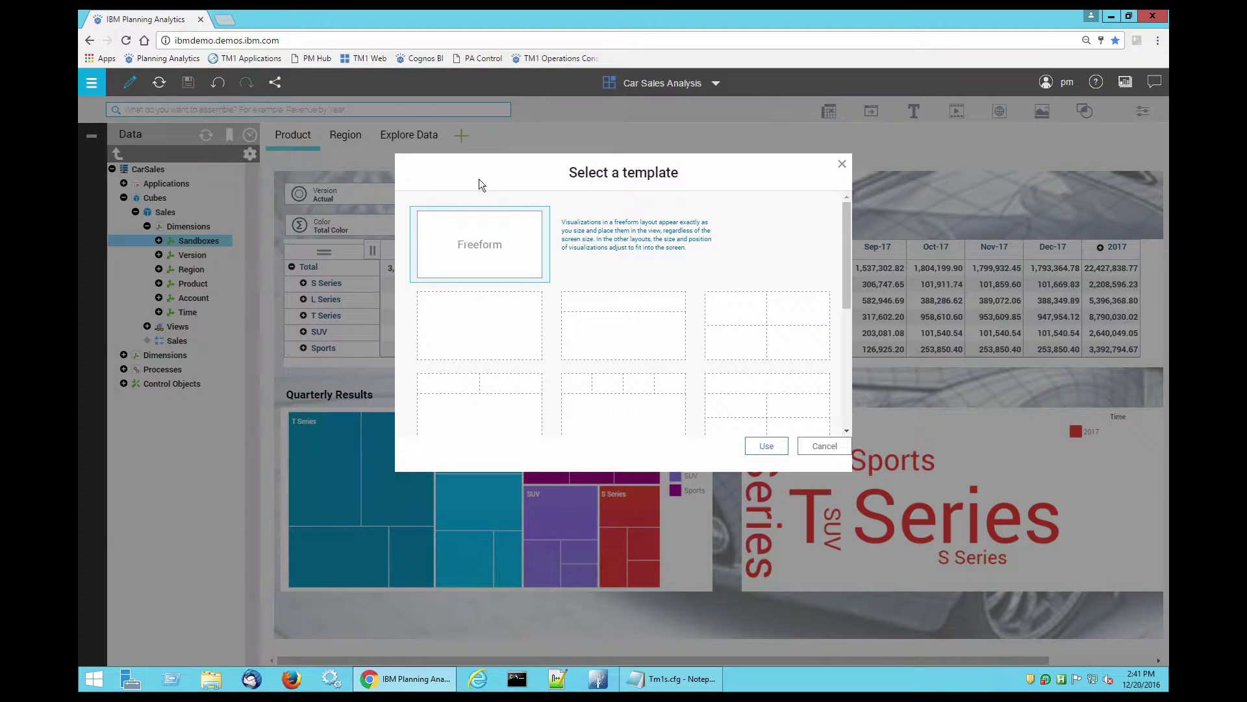
pyautogui.doubleClick(494, 226)
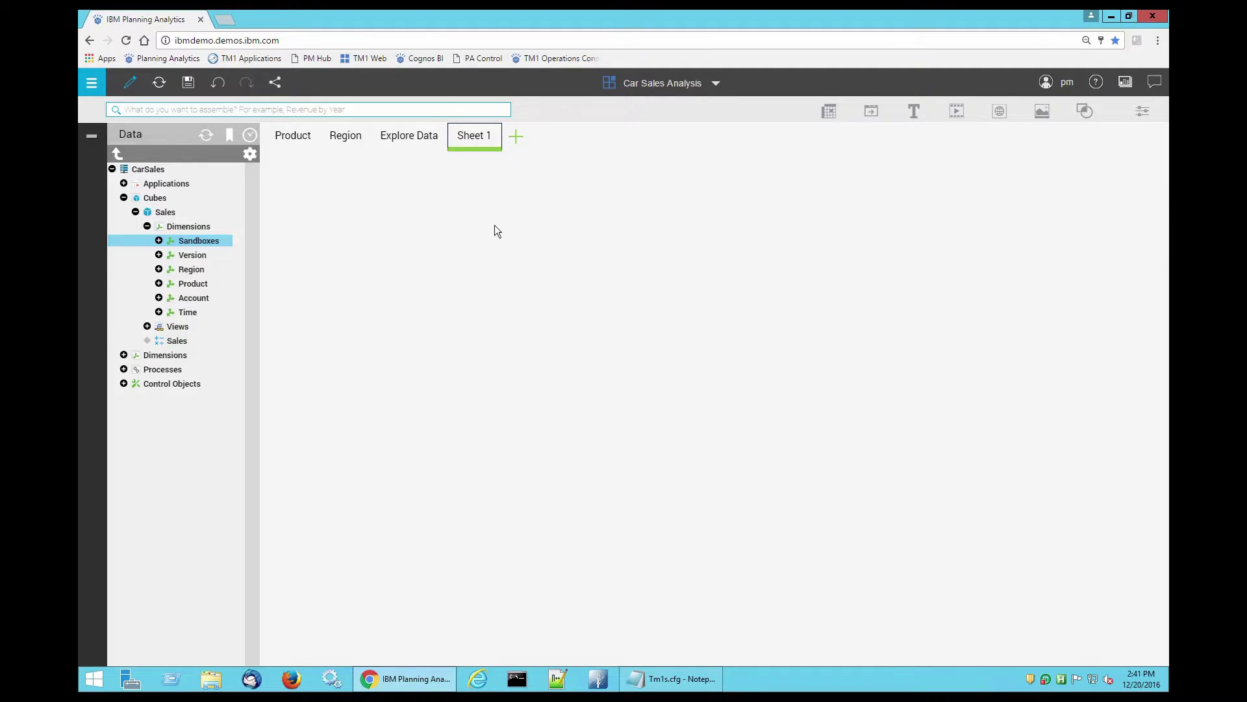
# Step: Search 'view world sales' and place the World Sales view on Sheet 1
pyautogui.click(403, 109)
pyautogui.write('view wor')
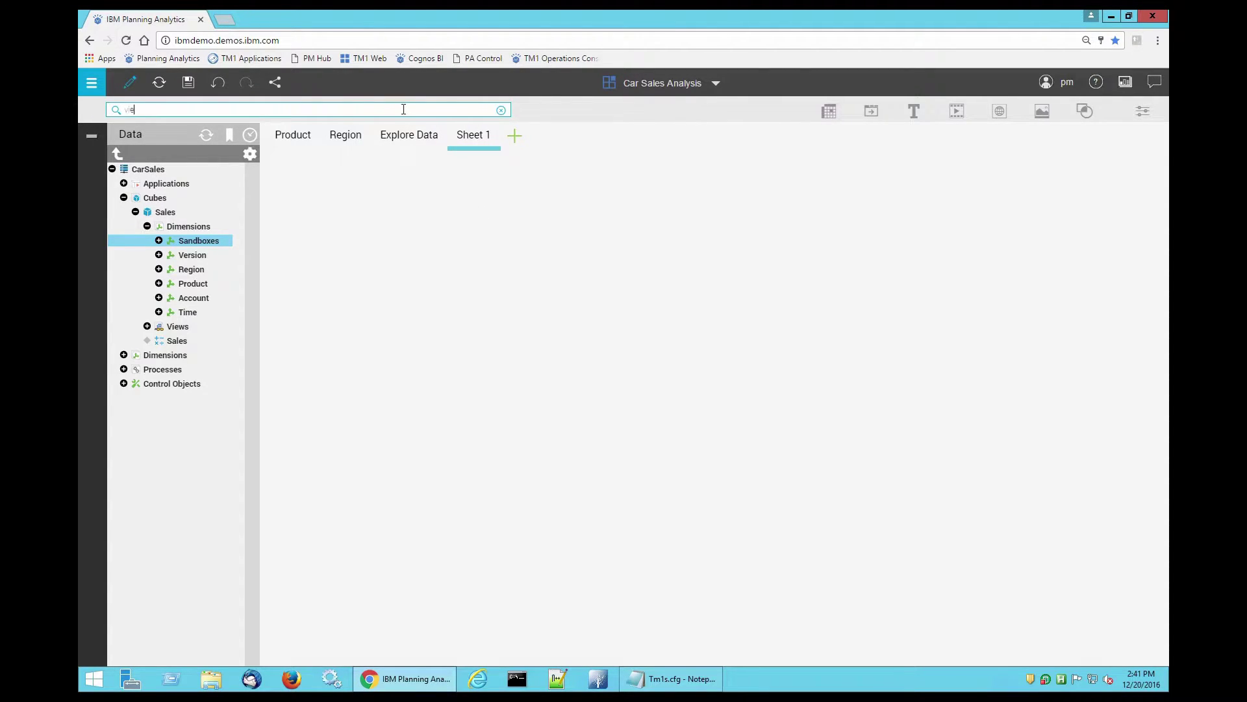
pyautogui.write('ld sales')
pyautogui.press('Return')
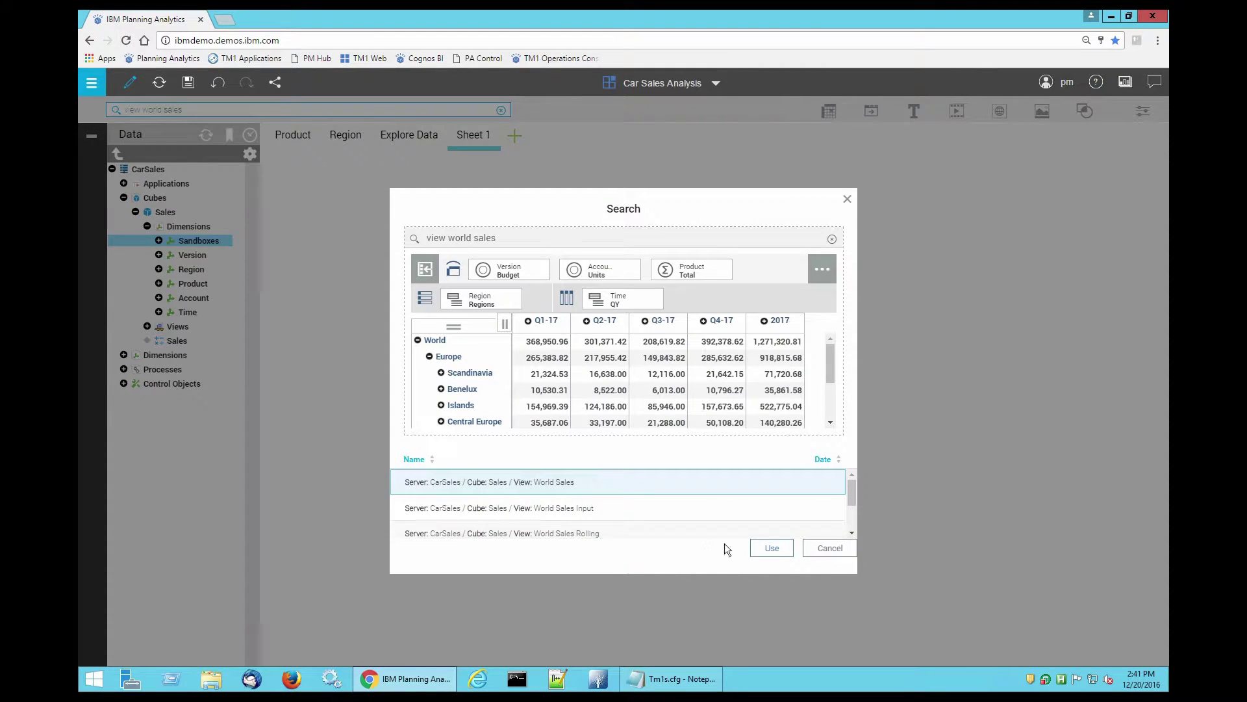
pyautogui.click(773, 547)
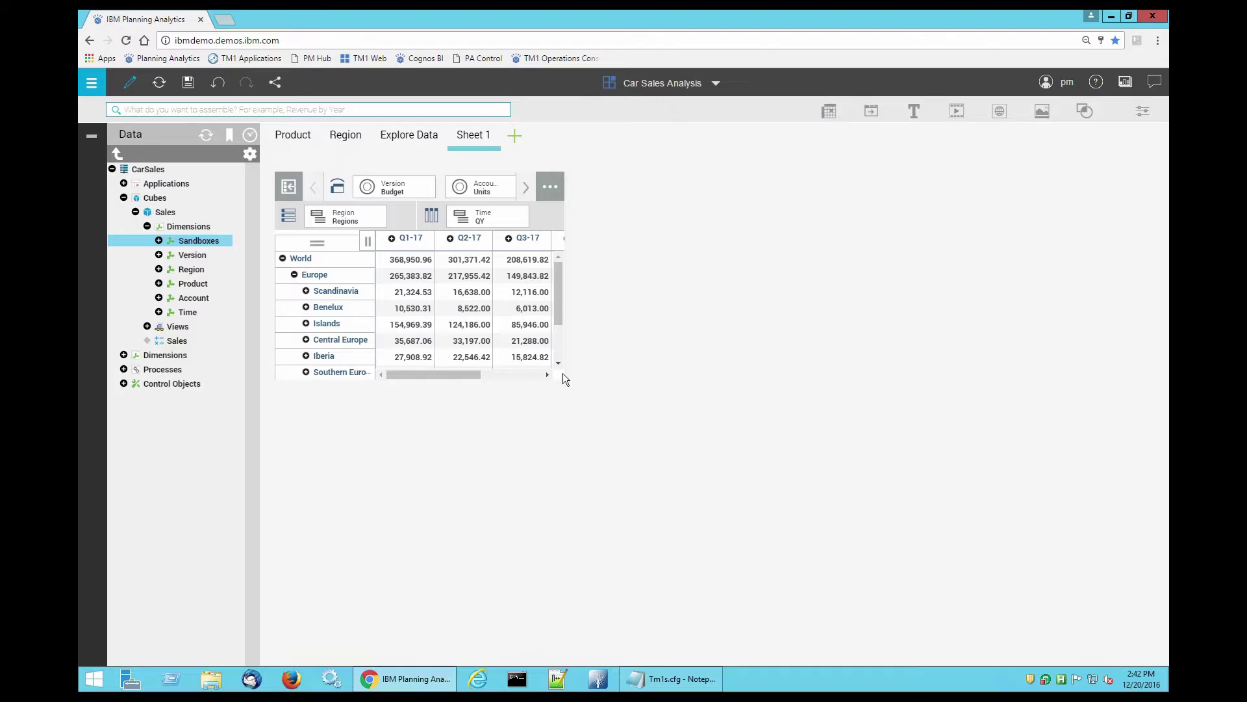
# Step: Enlarge the World Sales view and keep only its 2017 total column
pyautogui.click(563, 380)
pyautogui.moveTo(562, 379); pyautogui.dragTo(818, 558)
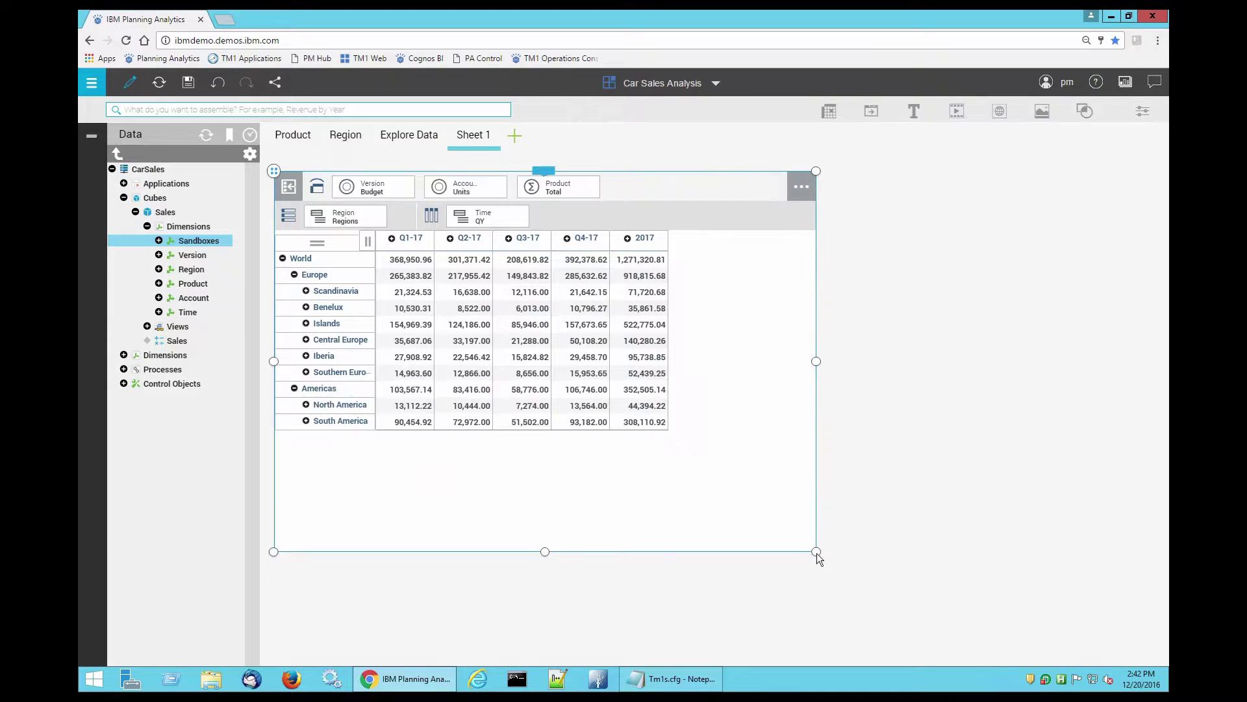
pyautogui.click(645, 242)
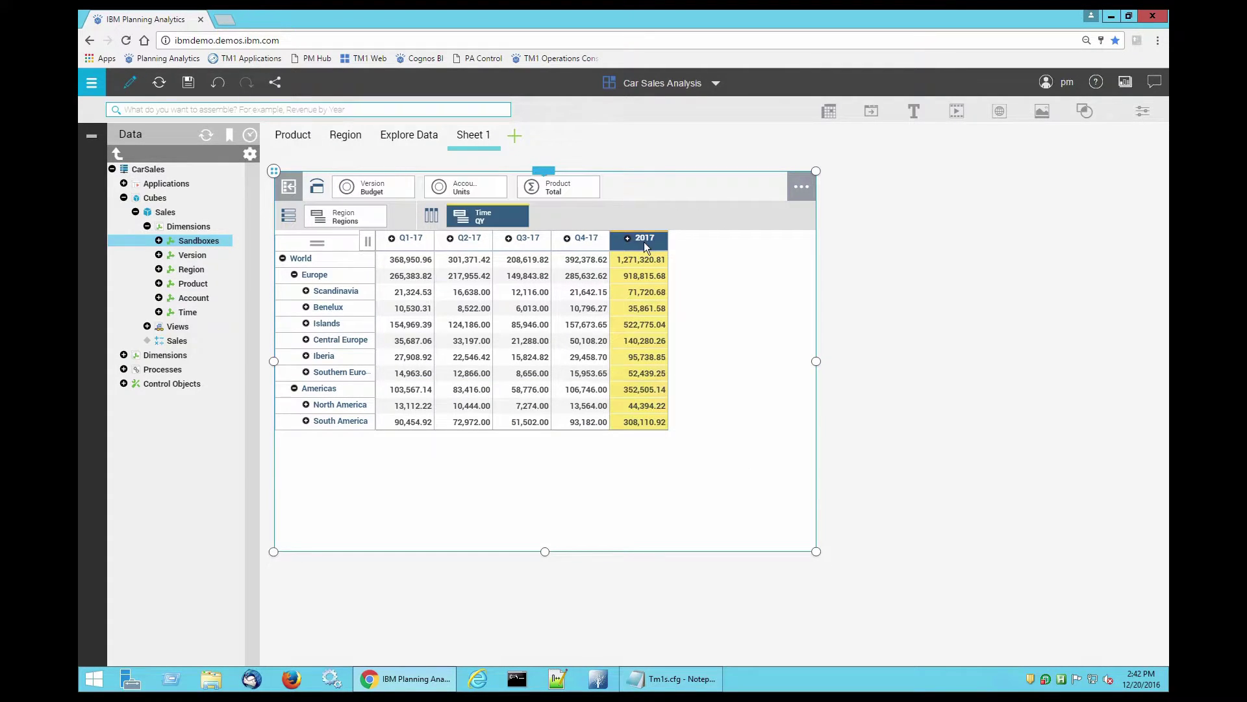
pyautogui.rightClick(645, 244)
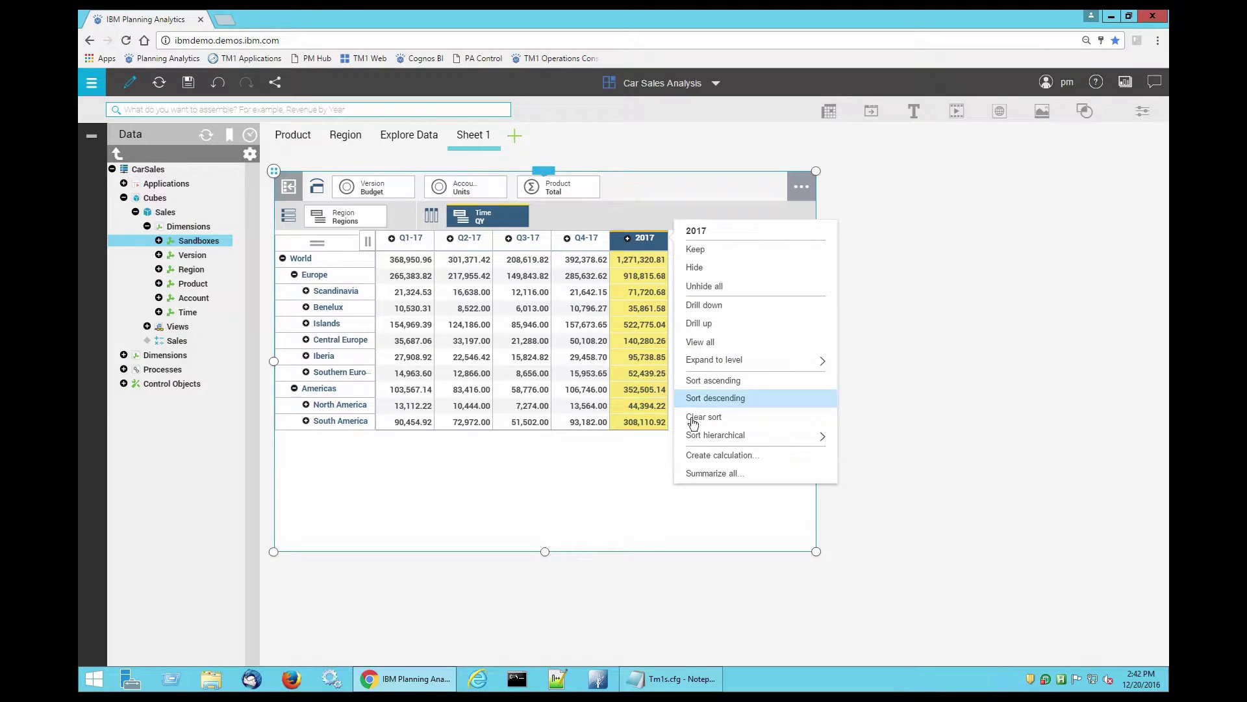
pyautogui.click(734, 251)
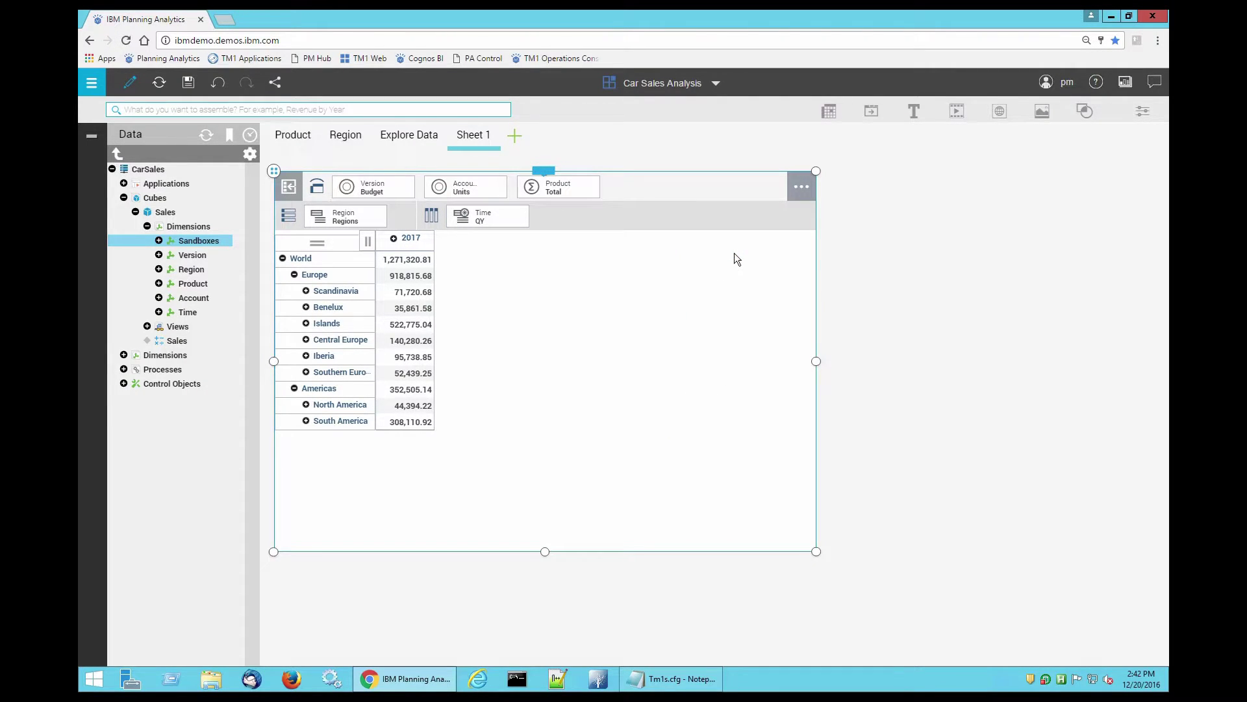
# Step: Create a sandbox named 'Ali' from the view's sandbox menu, based on [BASE]
pyautogui.click(544, 174)
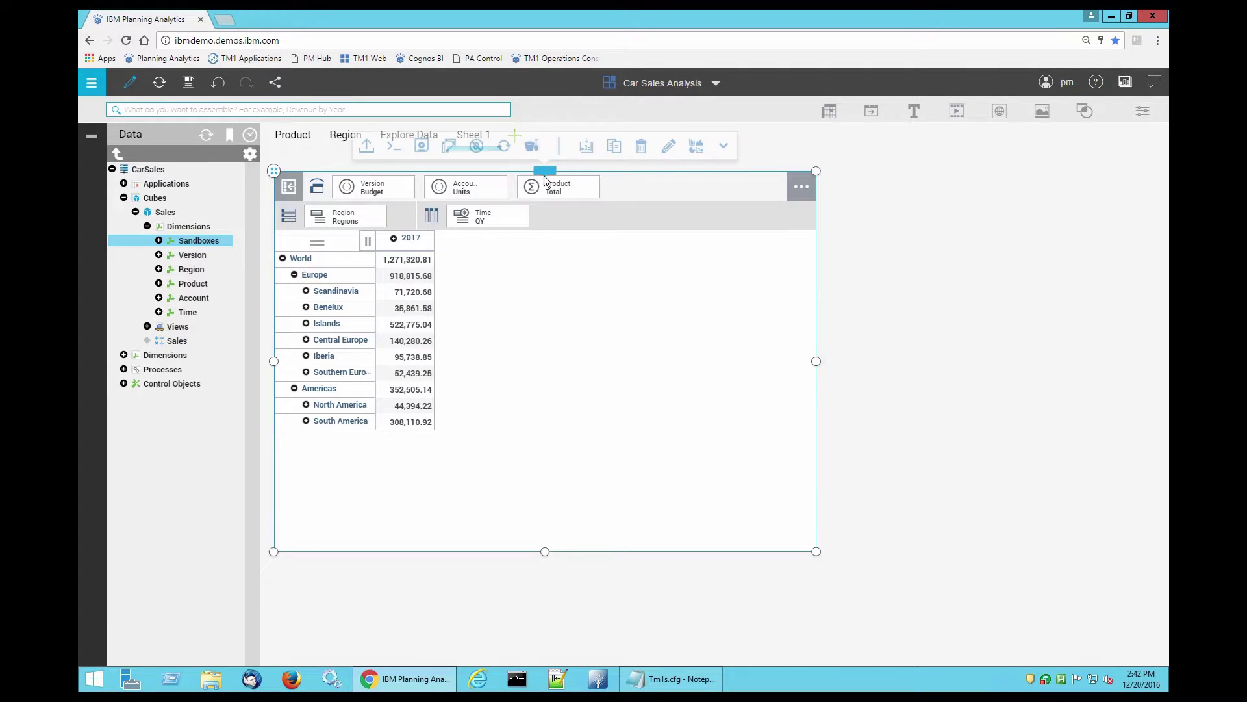
pyautogui.click(532, 145)
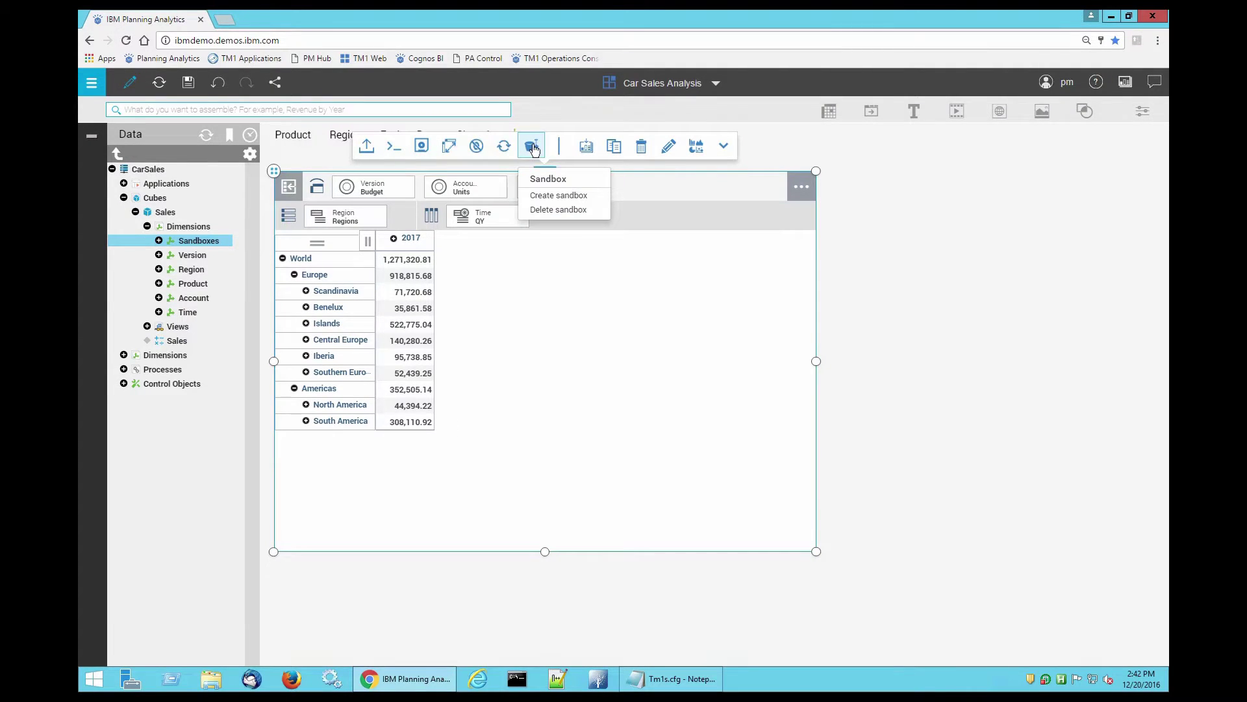
pyautogui.click(563, 192)
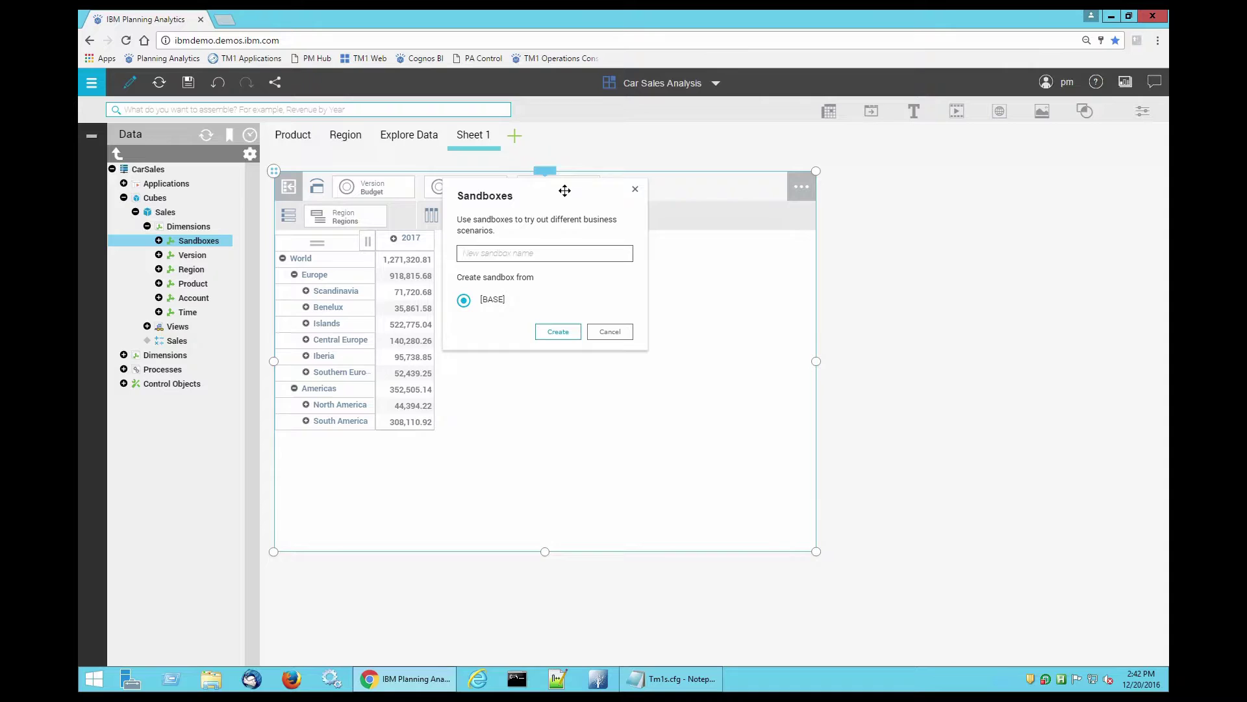
pyautogui.write('Al')
pyautogui.click(567, 331)
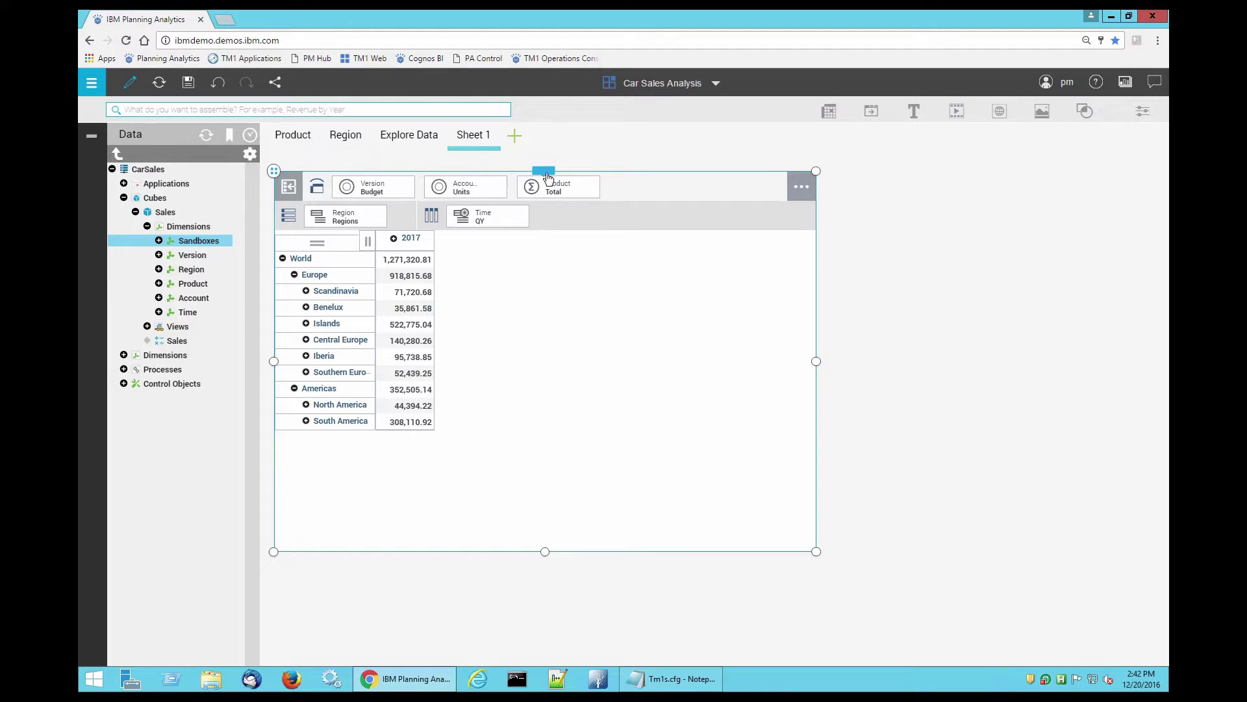
# Step: Switch the World Sales view's sandbox from [BASE] to Ali
pyautogui.moveTo(546, 172)
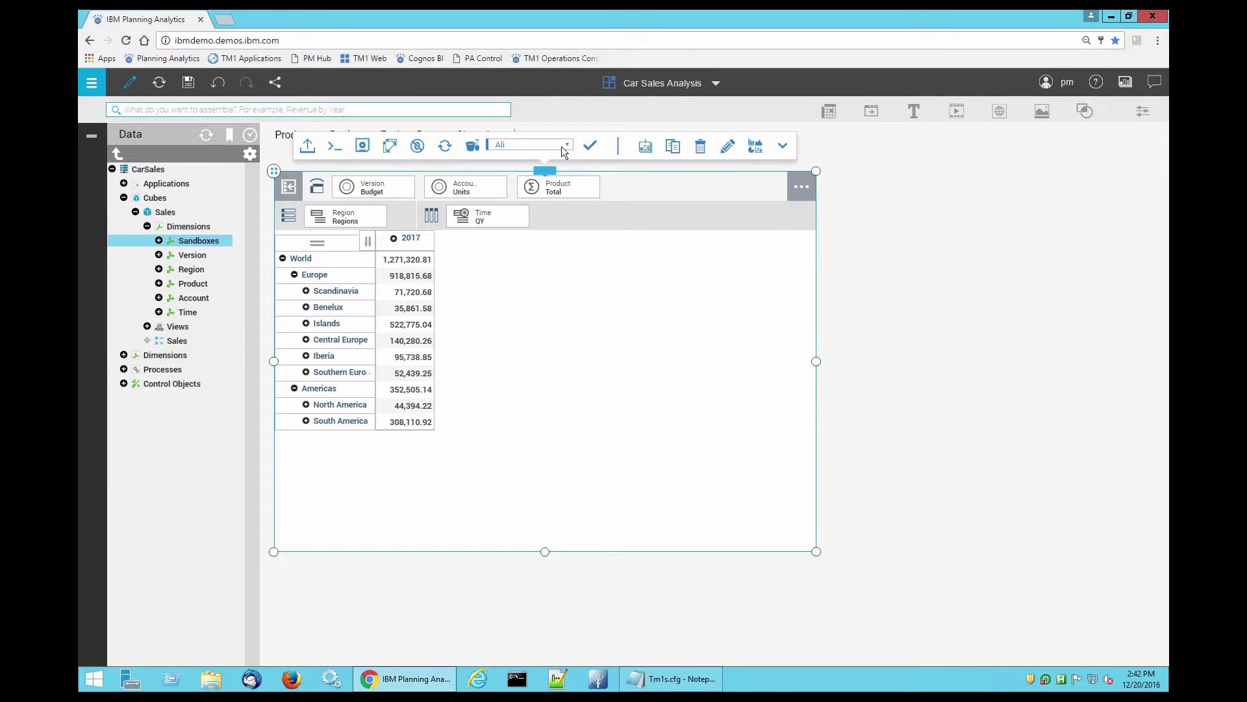
pyautogui.click(569, 147)
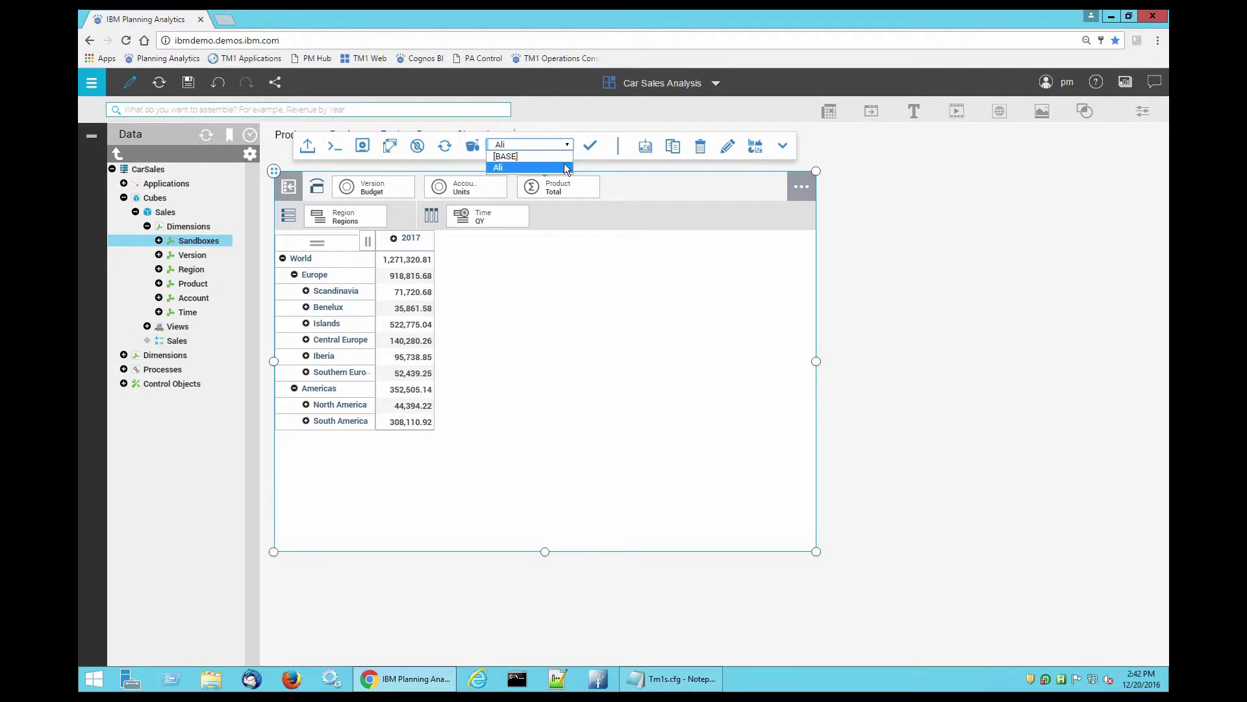
pyautogui.click(565, 156)
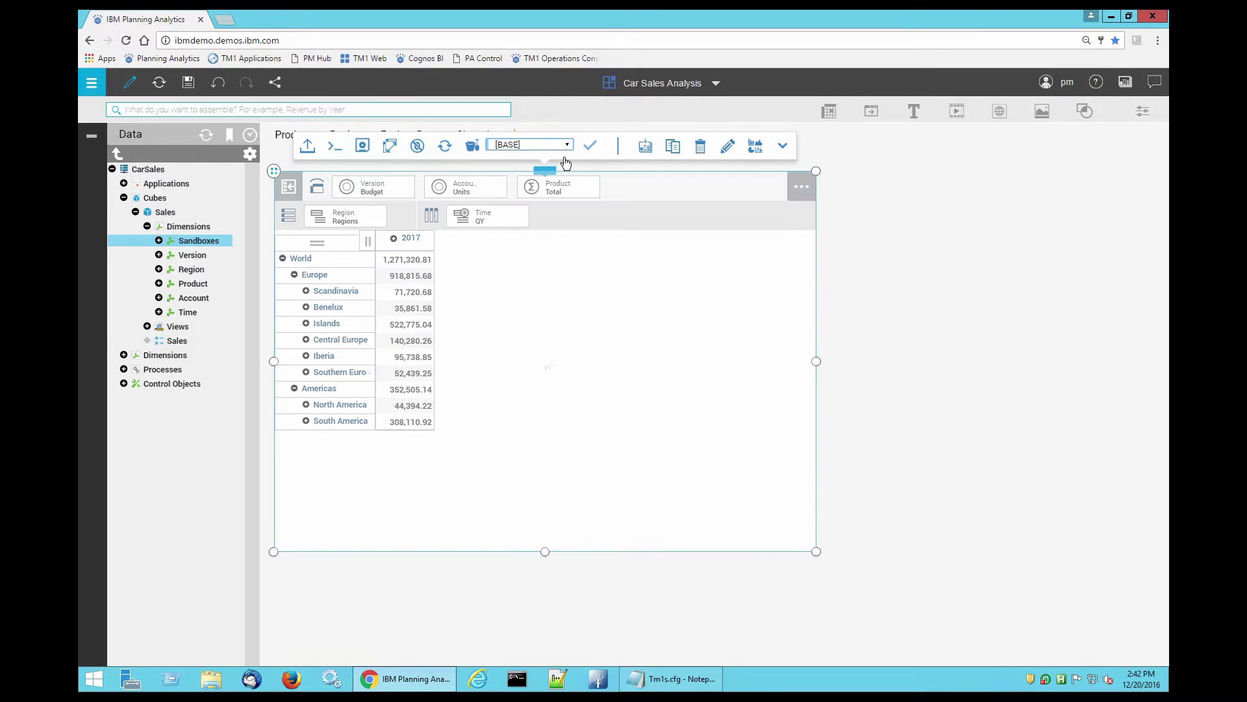
pyautogui.click(566, 144)
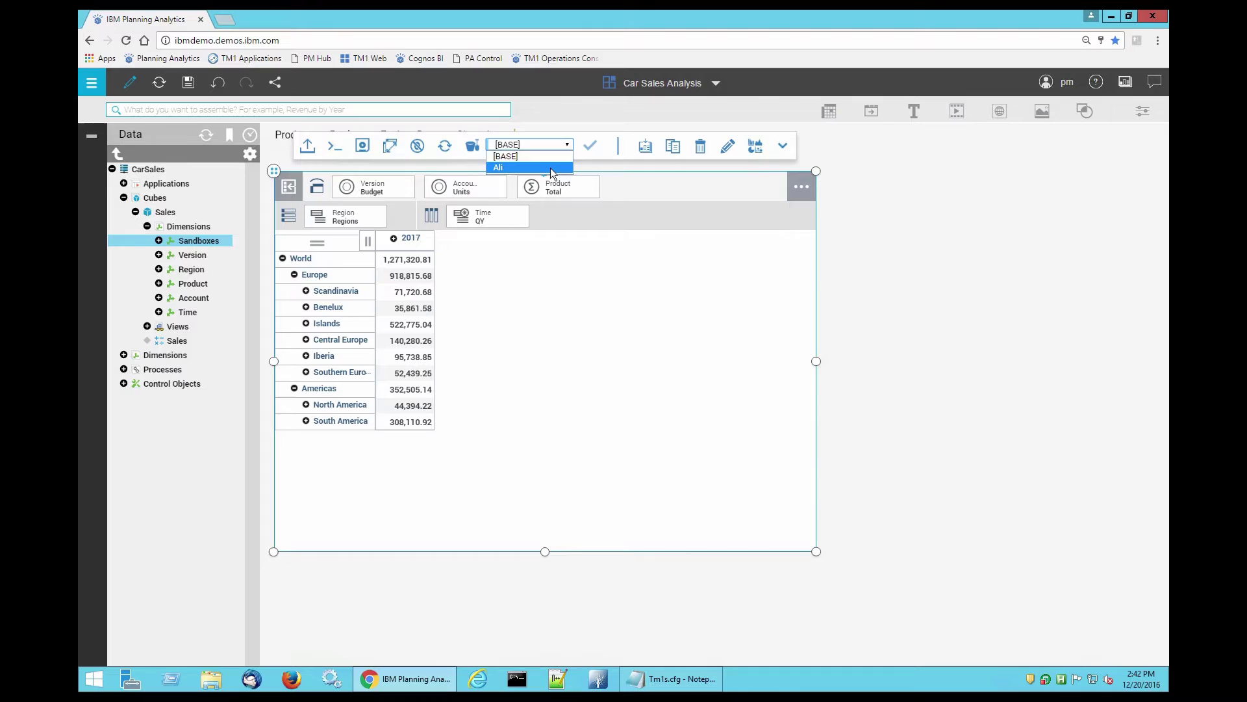
pyautogui.click(551, 168)
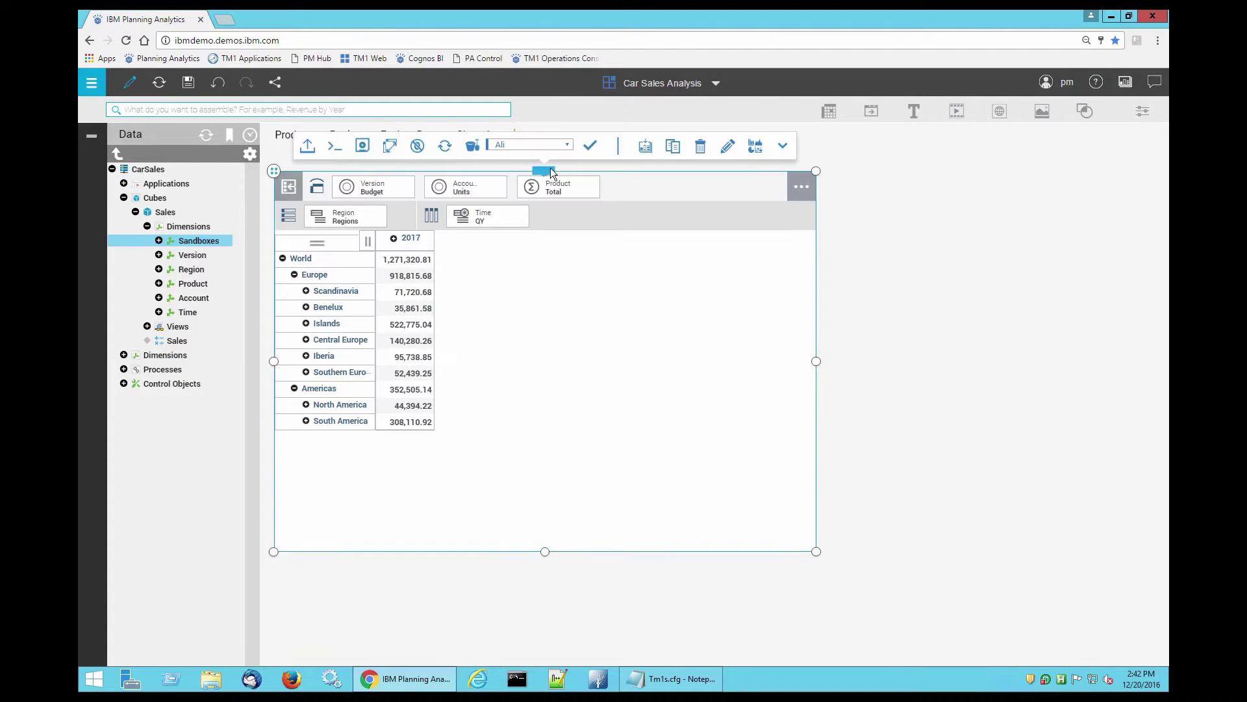
# Step: Enter 2,000,000.00 in World's 2017 cell, spreading it to Europe and Americas
pyautogui.click(409, 261)
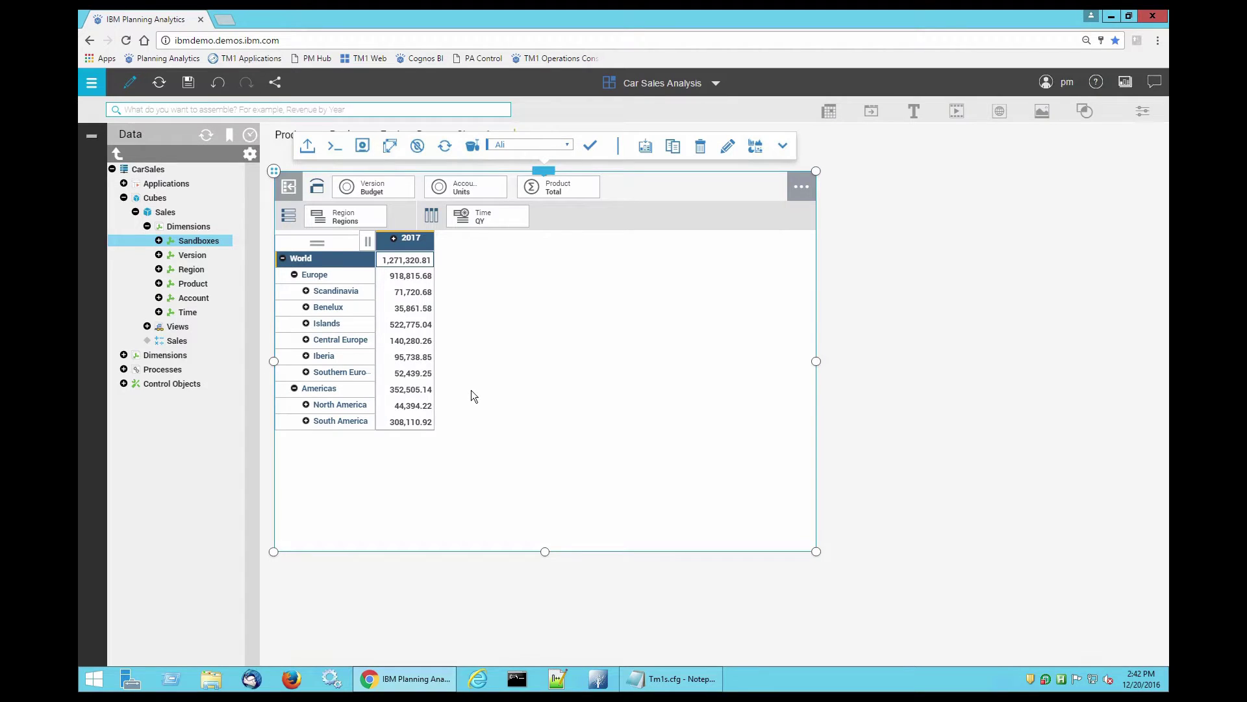
pyautogui.write('2,000,000.00')
pyautogui.press('Return')
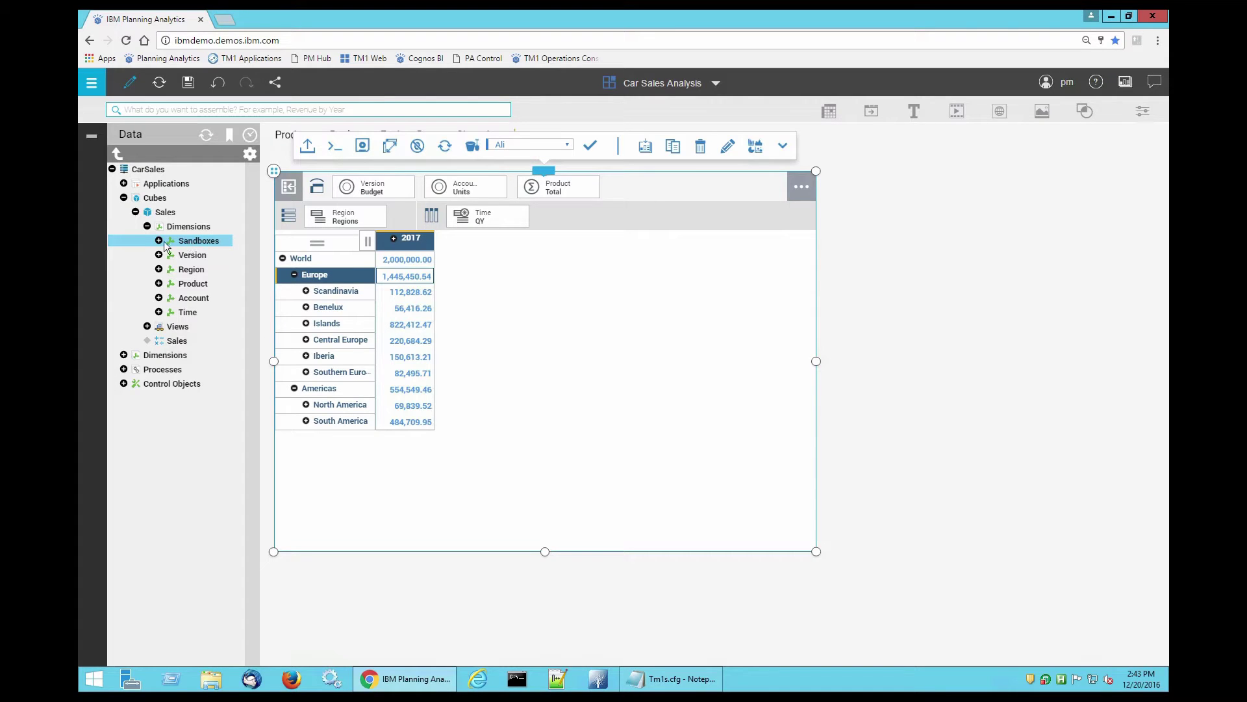
# Step: Put Sandboxes on the grid columns with Base and Ali as its members
pyautogui.moveTo(299, 248); pyautogui.dragTo(544, 217)
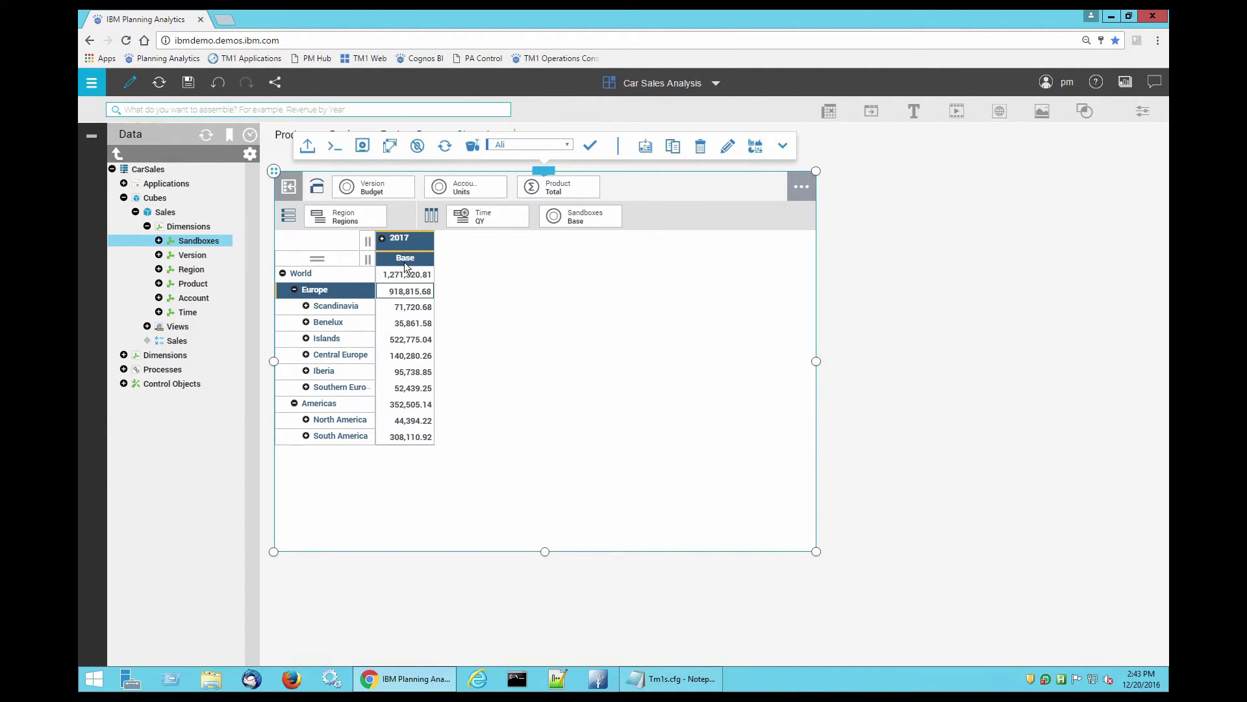
pyautogui.doubleClick(574, 219)
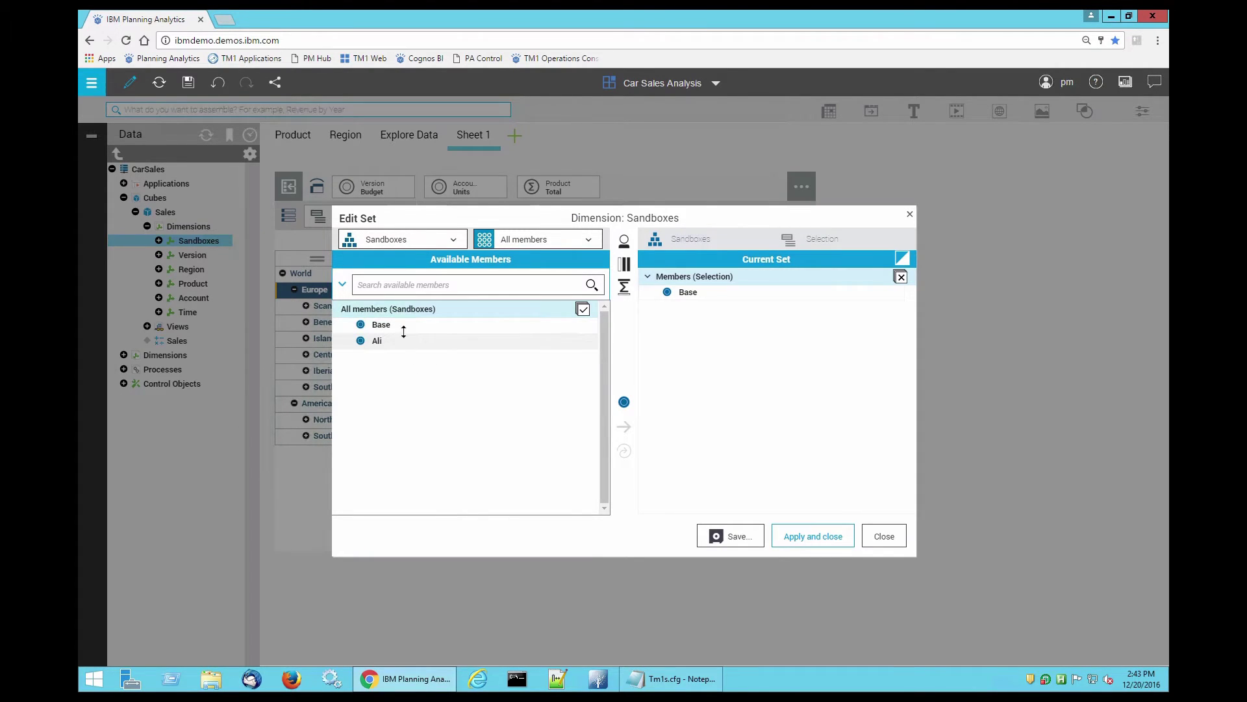
pyautogui.click(396, 341)
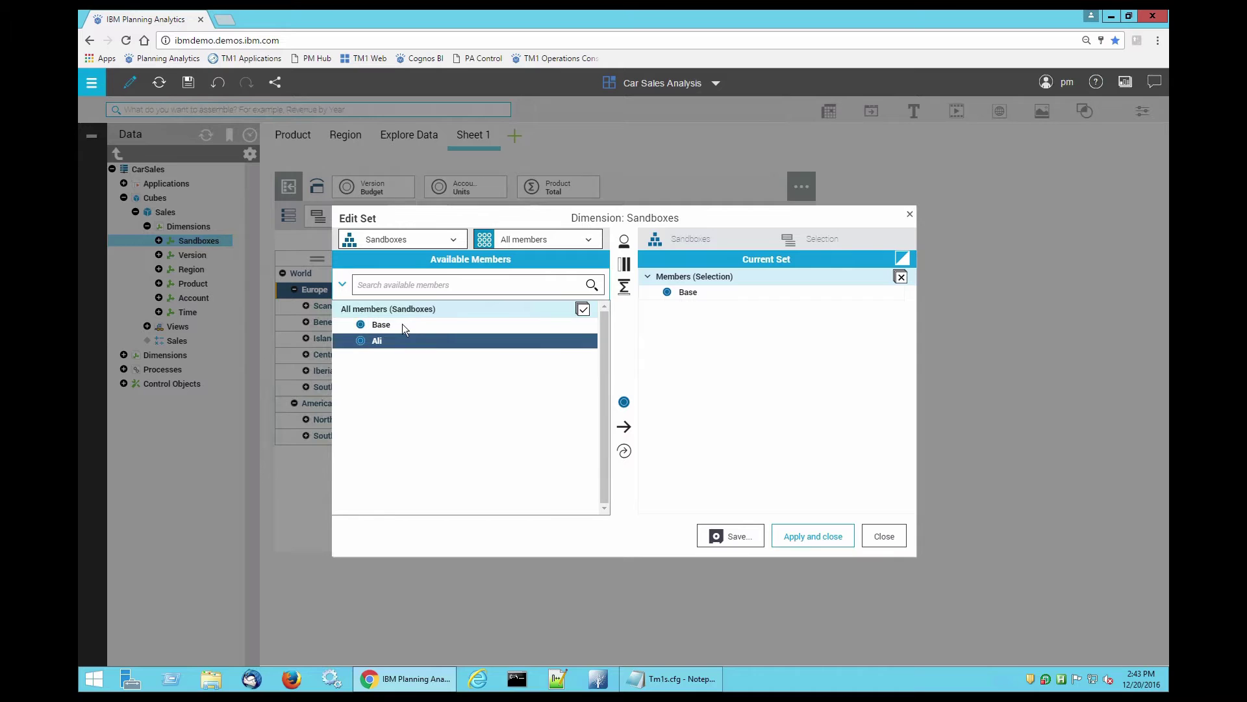
pyautogui.click(625, 428)
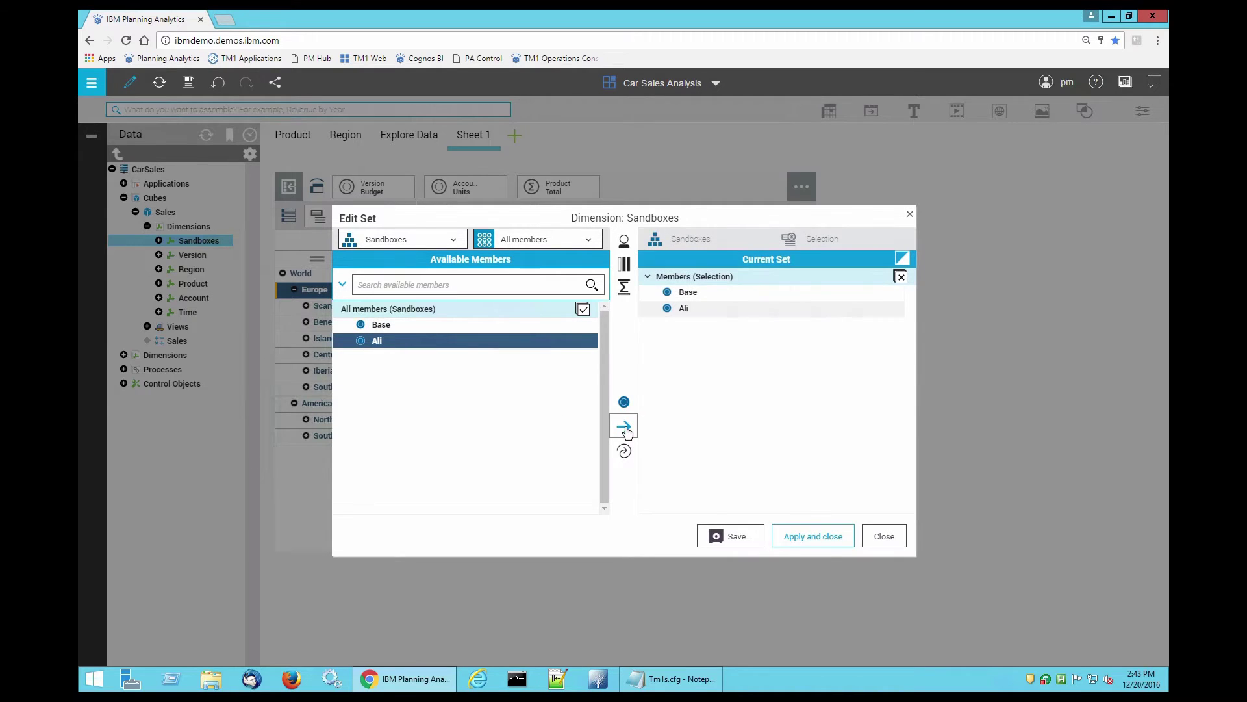
pyautogui.click(814, 538)
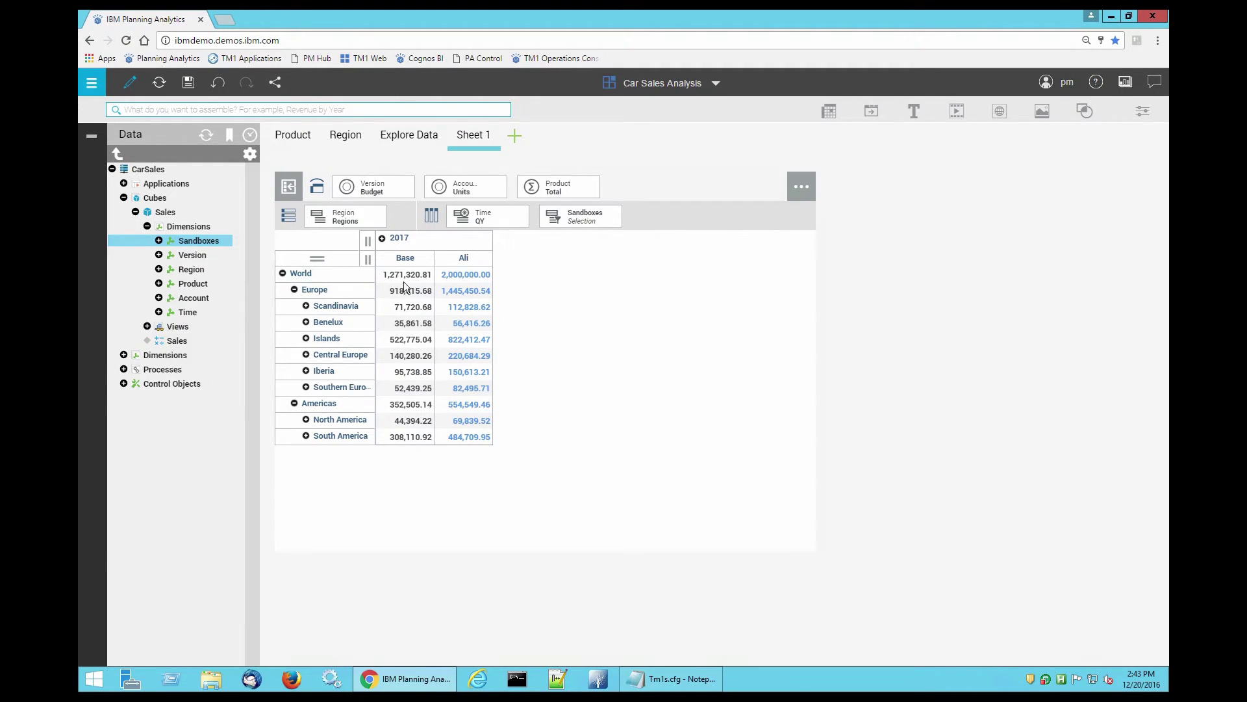
# Step: Drag the Time dimension from the columns into the context bar as 2017
pyautogui.click(398, 258)
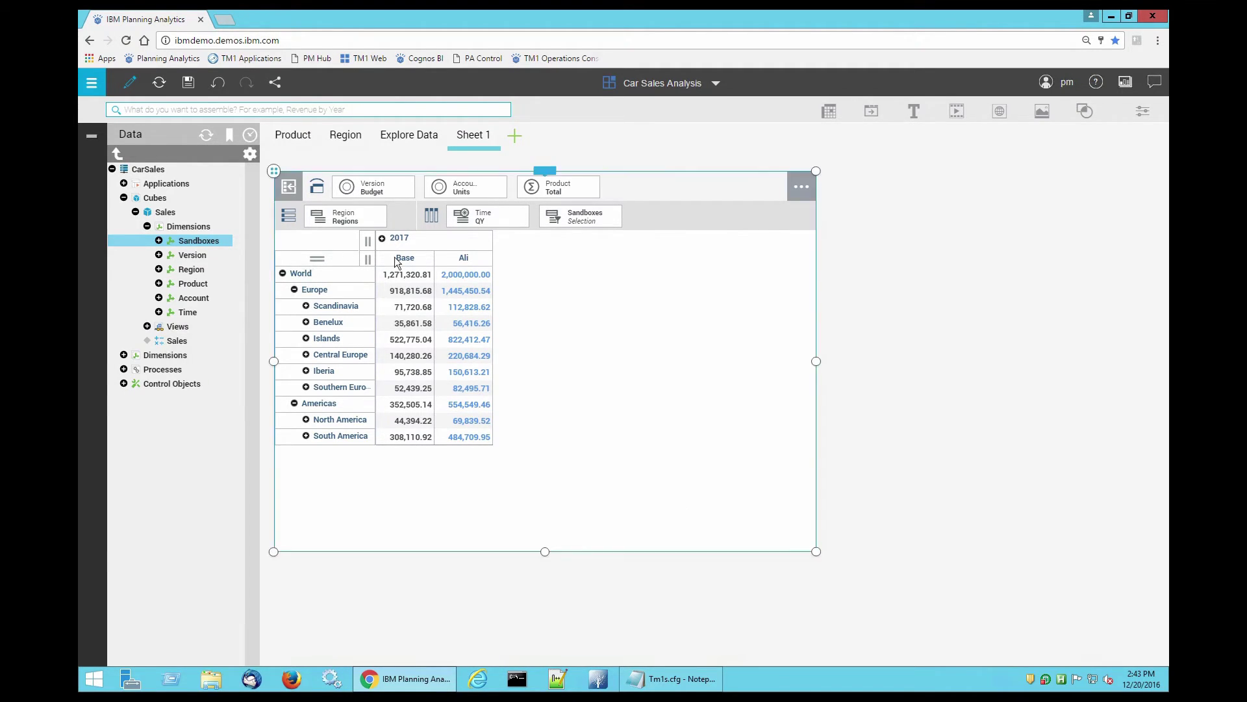
pyautogui.click(469, 259)
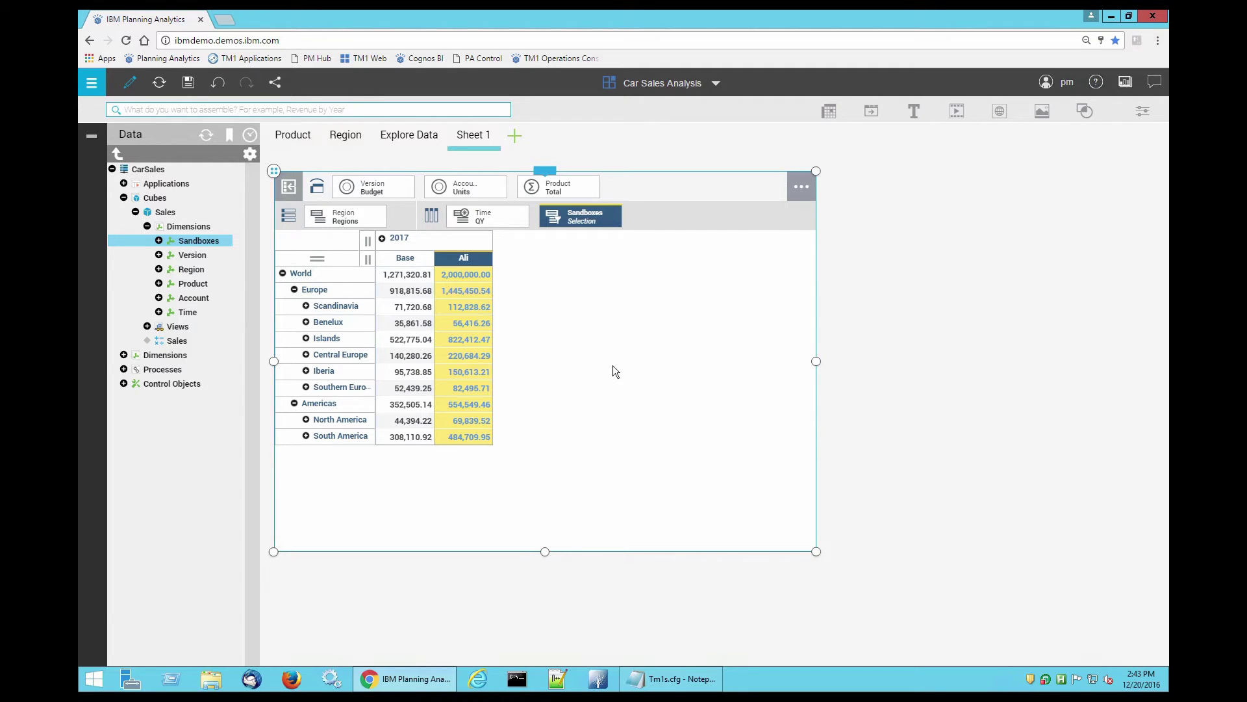
pyautogui.moveTo(466, 221); pyautogui.dragTo(634, 189)
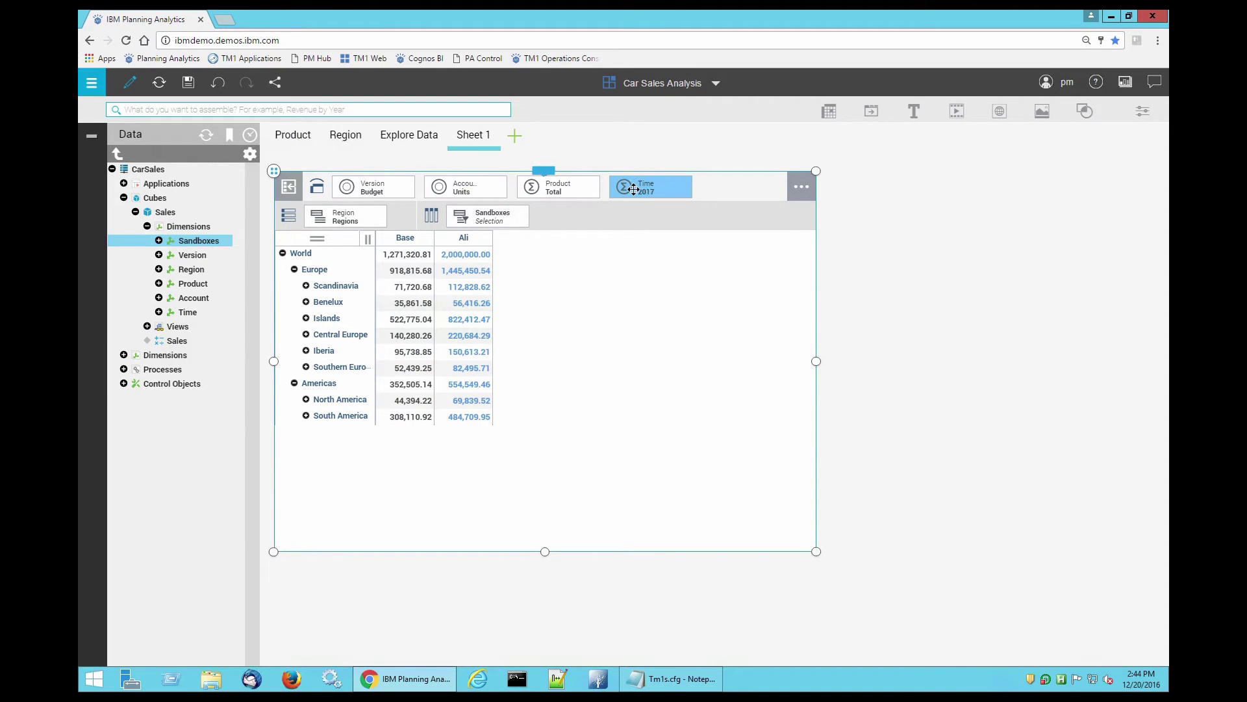
pyautogui.click(409, 238)
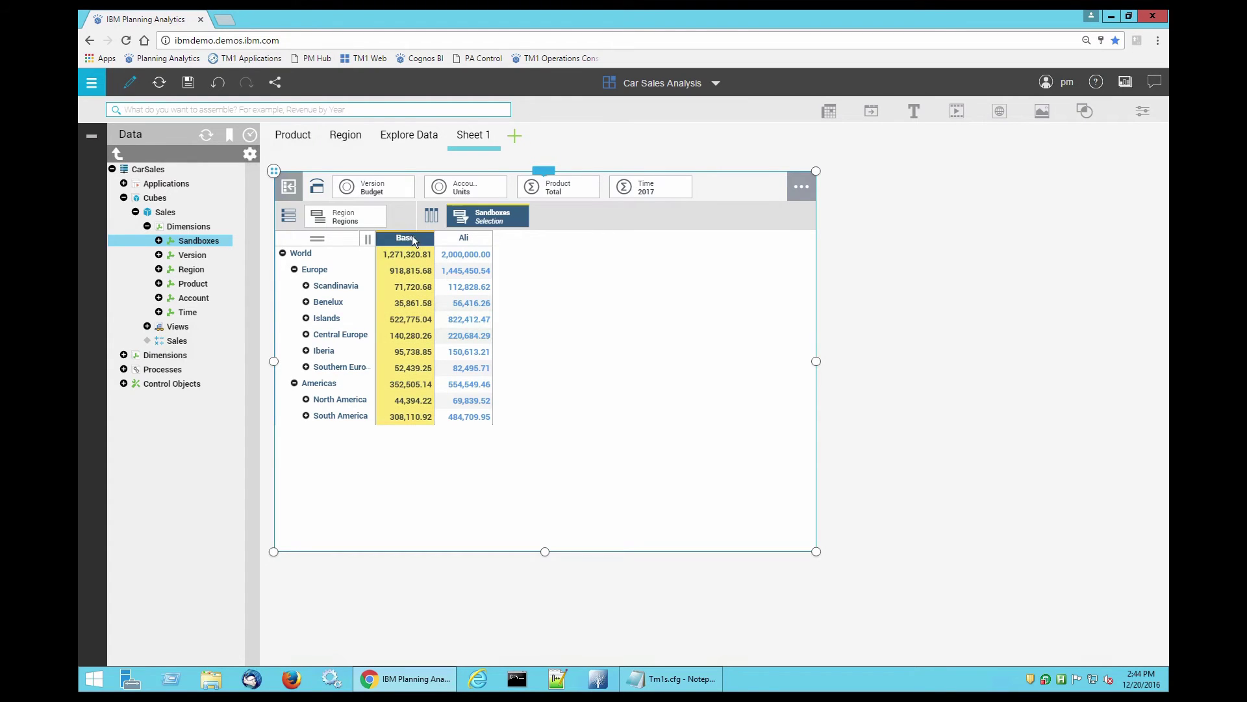
# Step: Create a calculated Ali - Base difference column from the selected Base and Ali columns
pyautogui.keyDown('ctrl'); pyautogui.click(465, 238); pyautogui.keyUp('ctrl')
pyautogui.rightClick(465, 236)
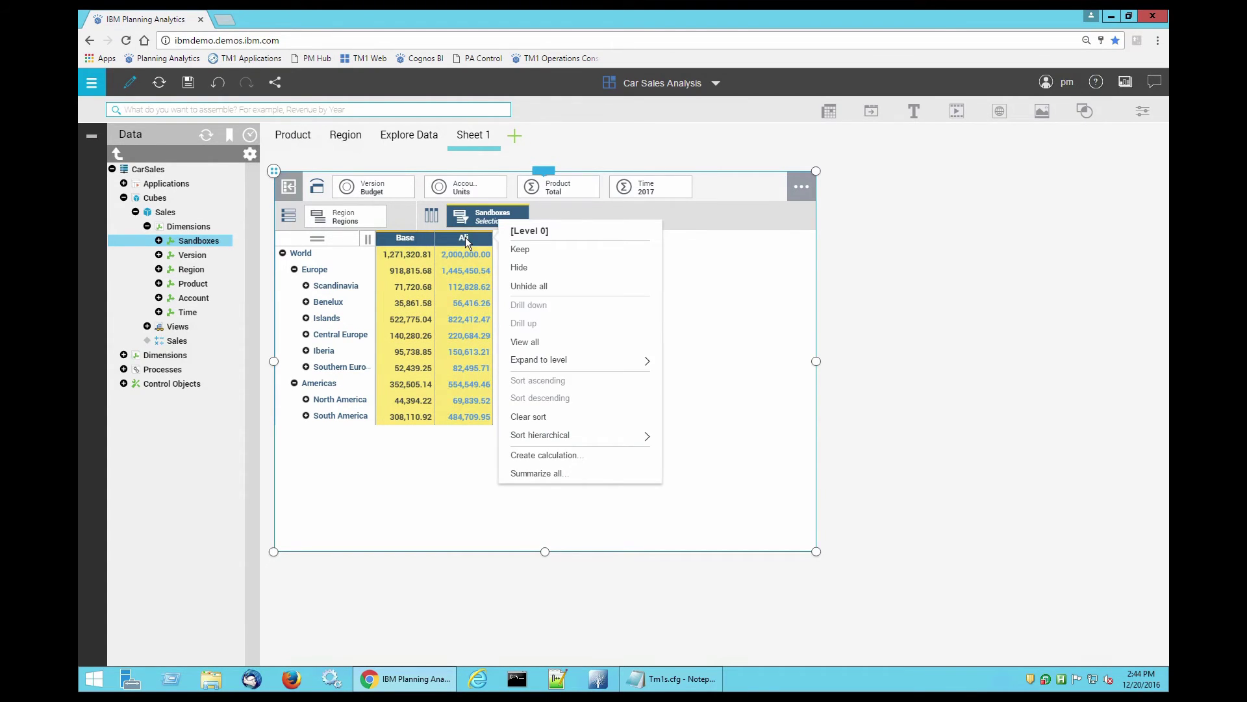
pyautogui.click(570, 454)
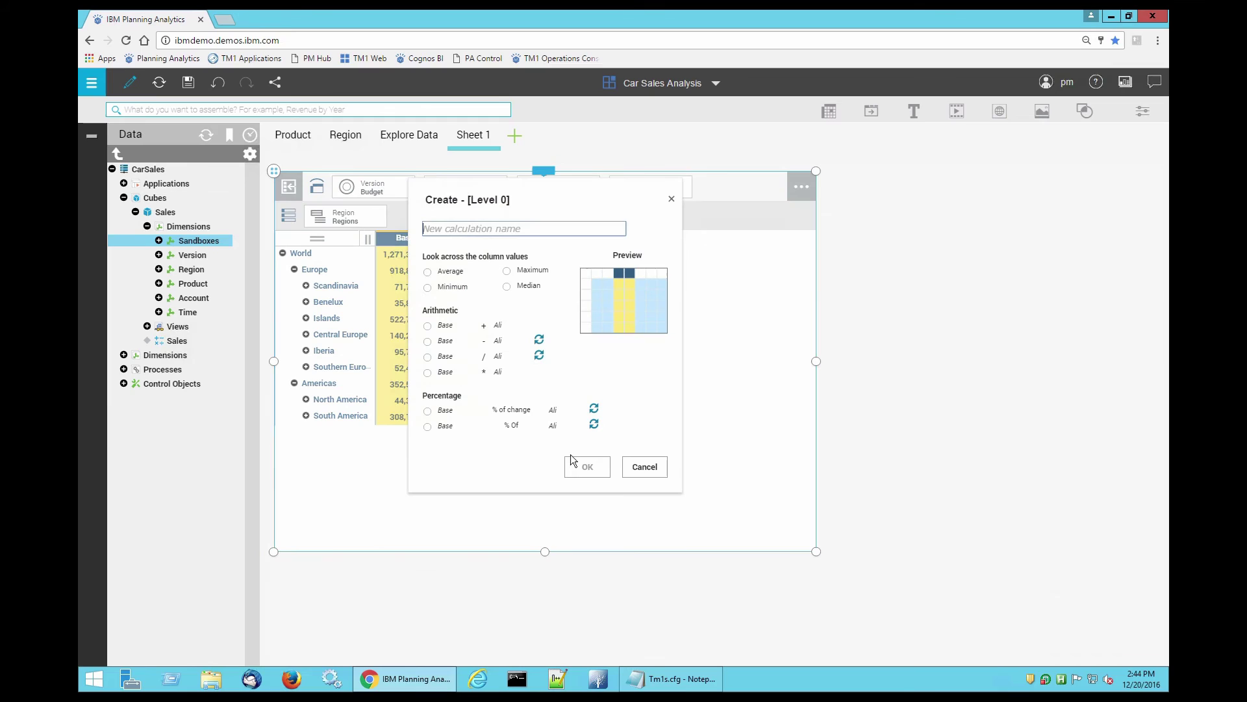
pyautogui.click(427, 341)
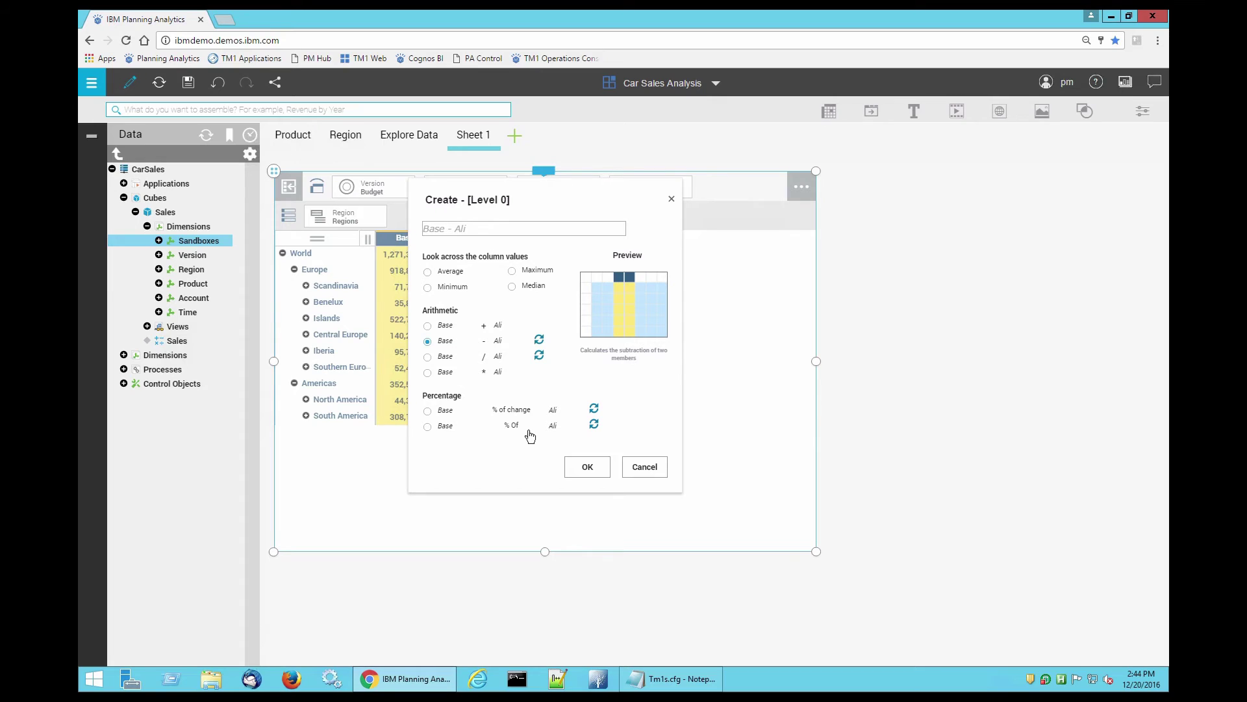
pyautogui.click(539, 341)
pyautogui.click(588, 467)
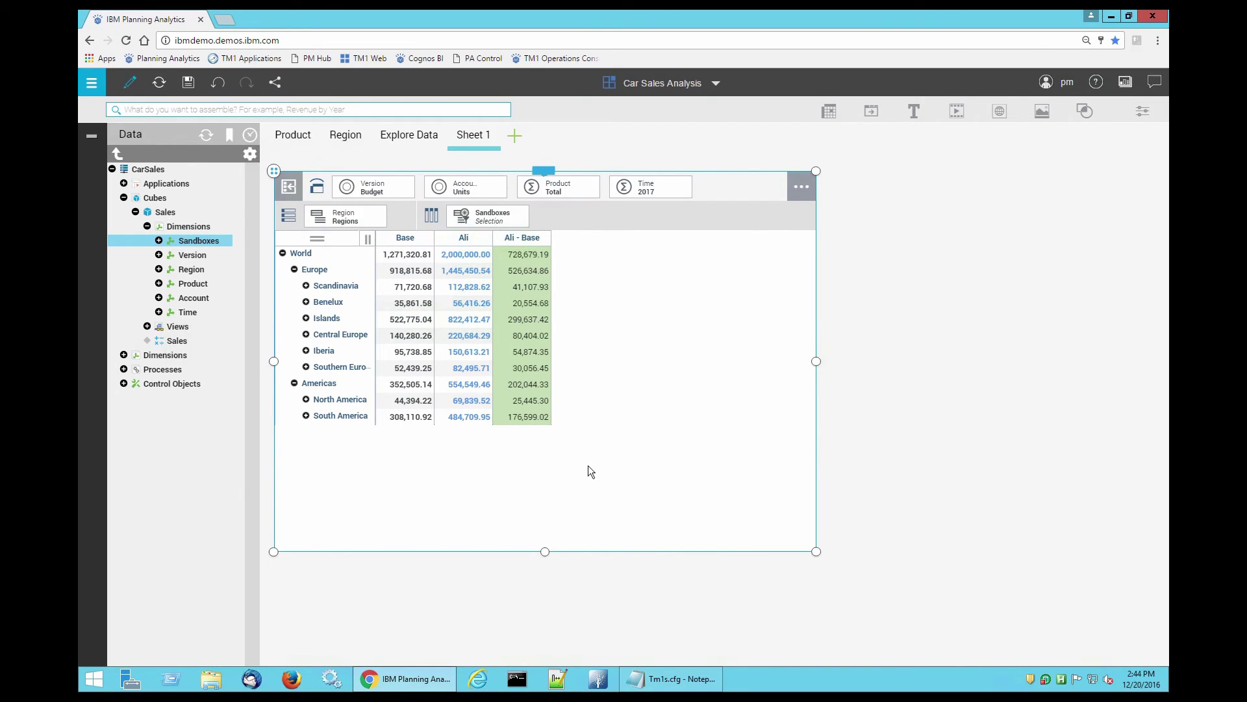
# Step: Change the World Sales view's visualization from grid to a Column chart
pyautogui.click(550, 174)
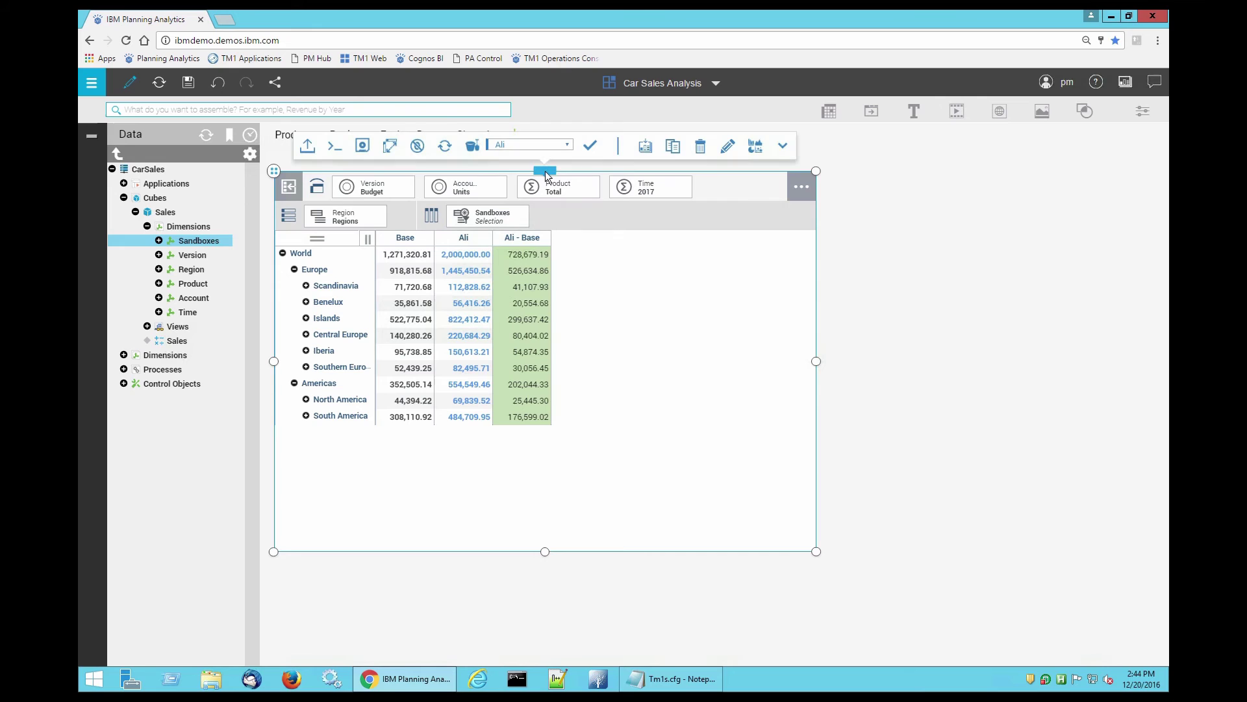
pyautogui.click(754, 145)
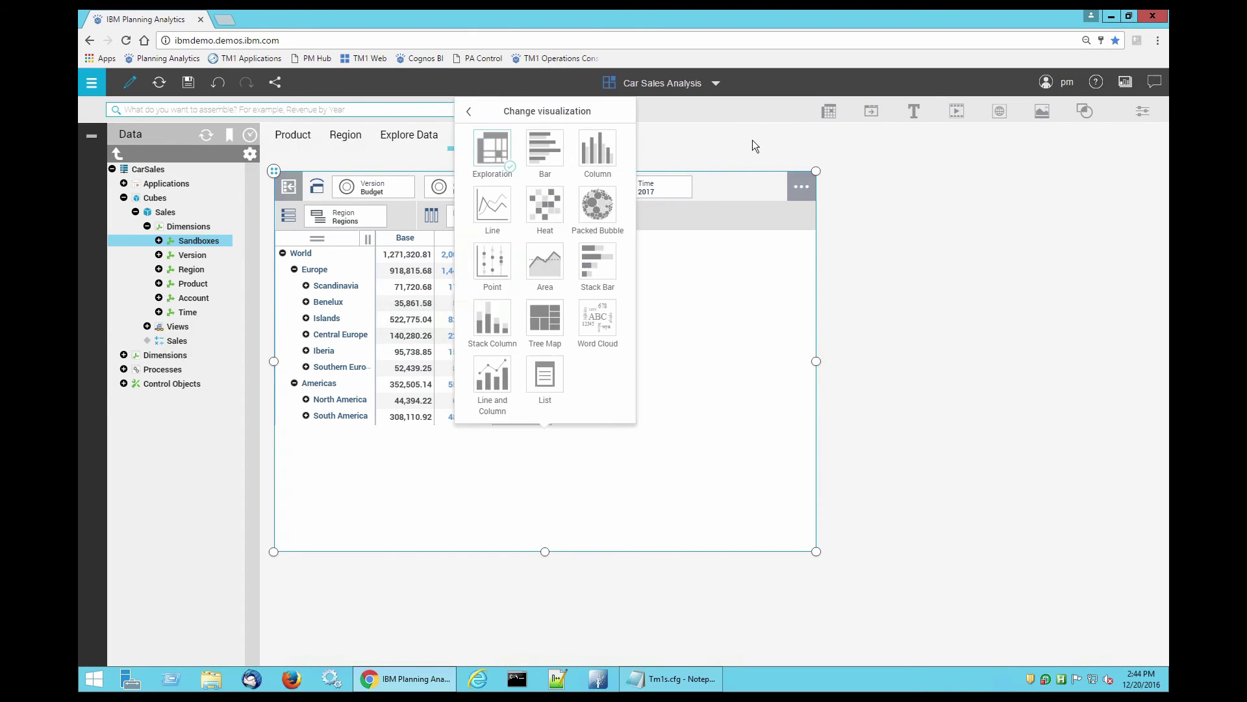
pyautogui.click(595, 156)
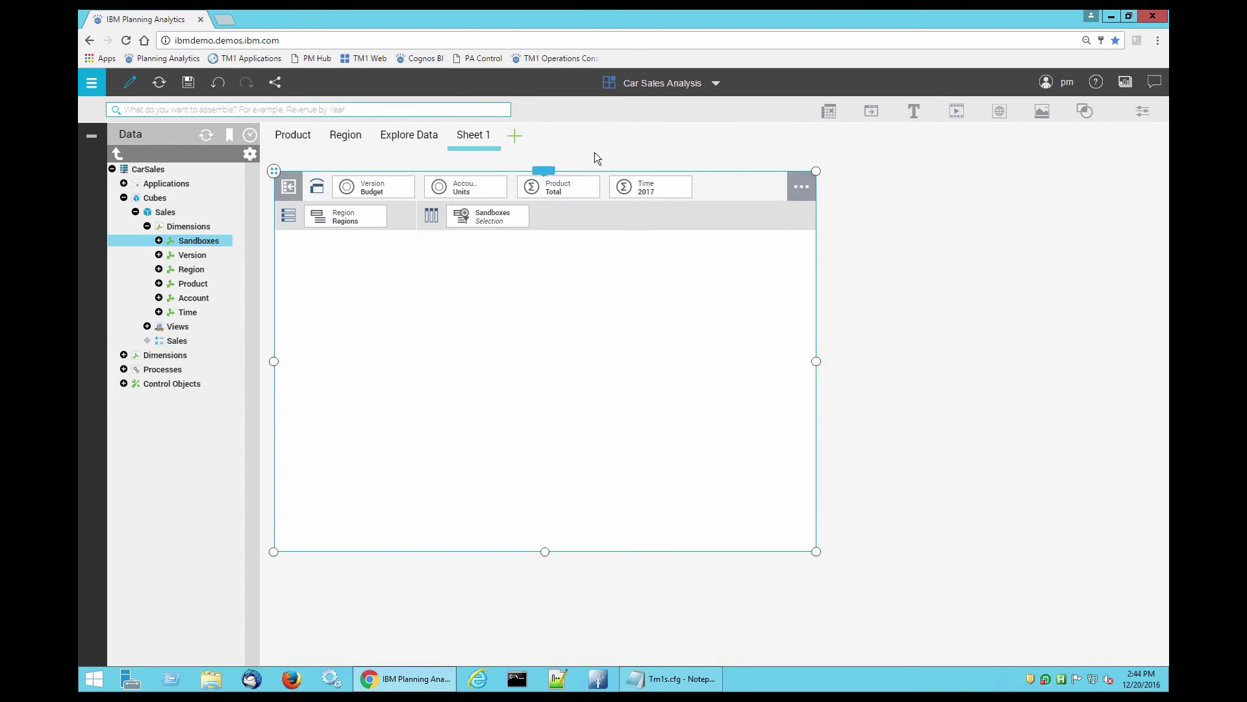